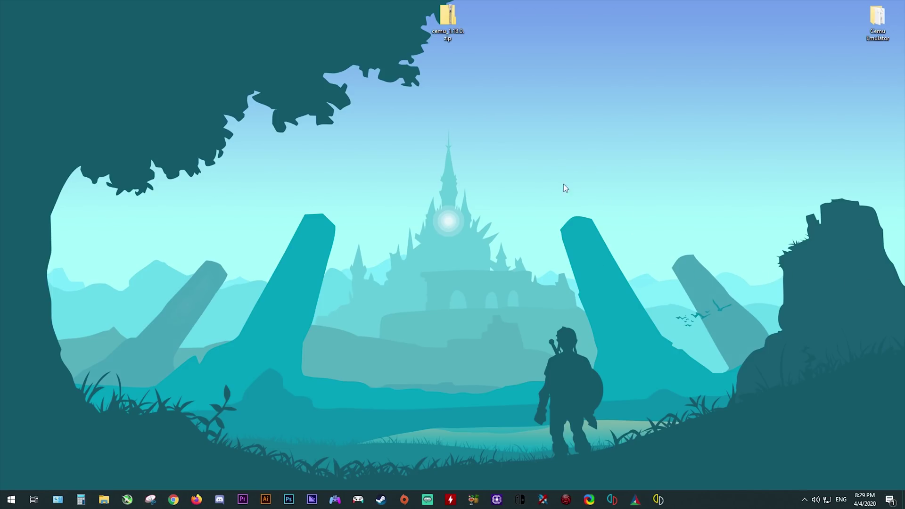
Step: Confirm Cemu 1.18.0b reports no update available, then close Cemu and the Cemu Emulator folder
double_click(878, 22)
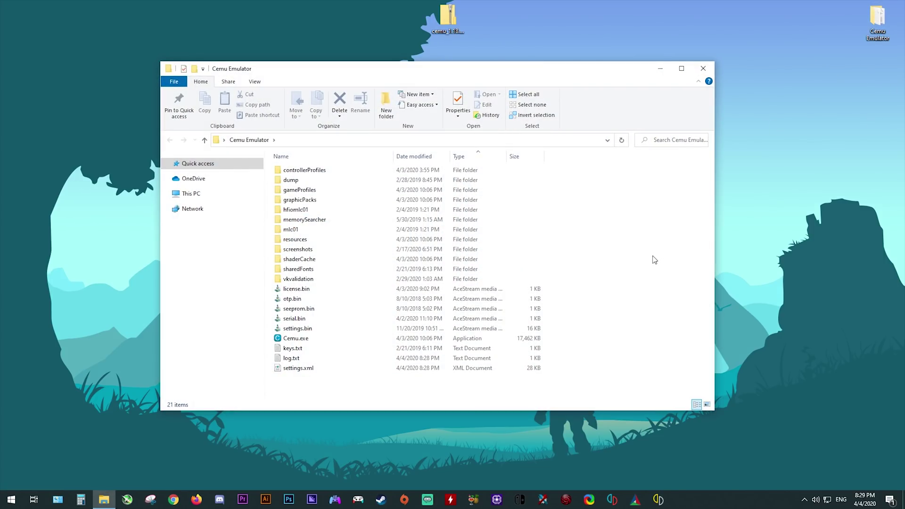
double_click(294, 338)
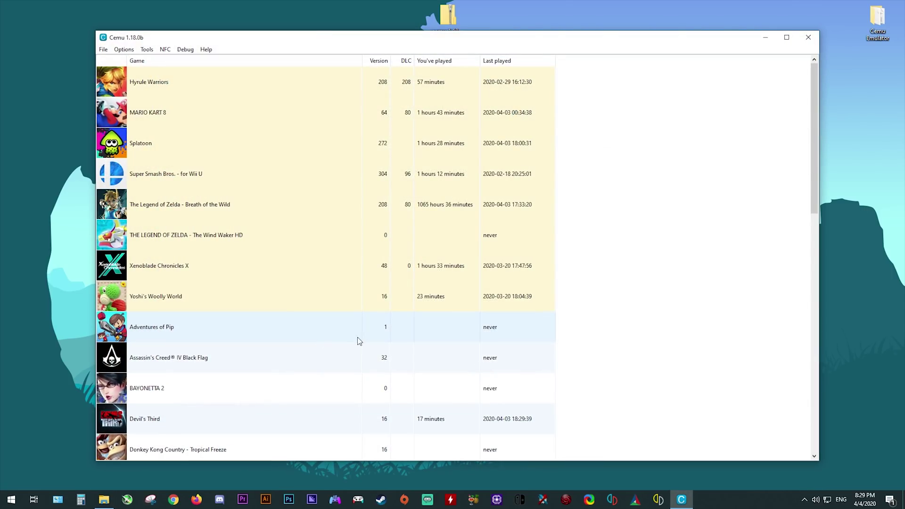
left_click(206, 49)
left_click(242, 61)
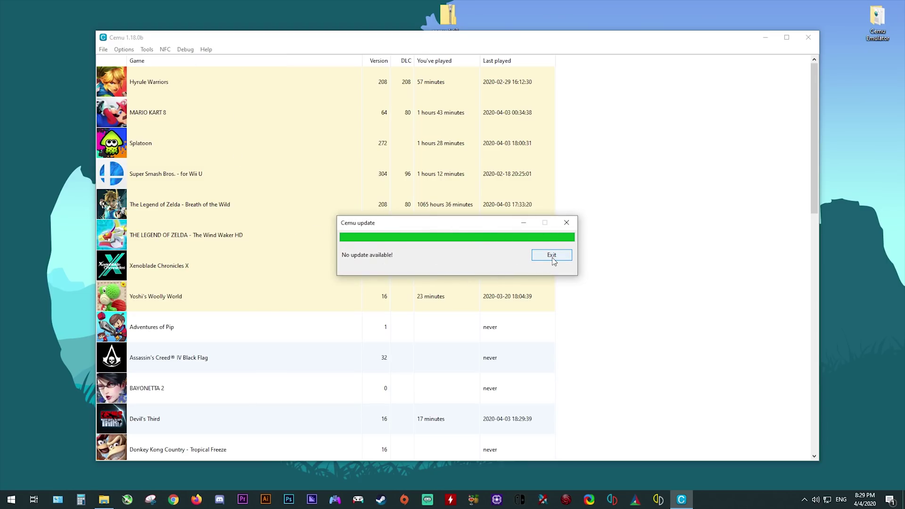
left_click(565, 222)
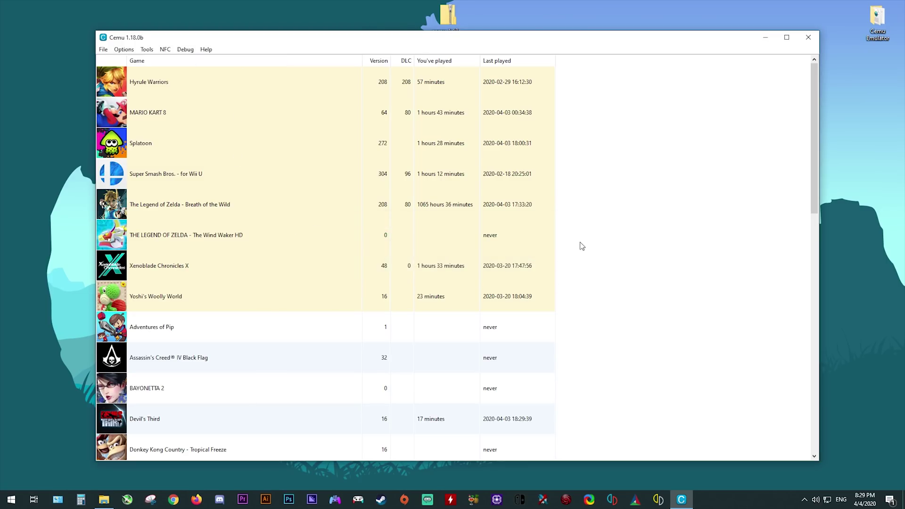
left_click(808, 37)
left_click(702, 68)
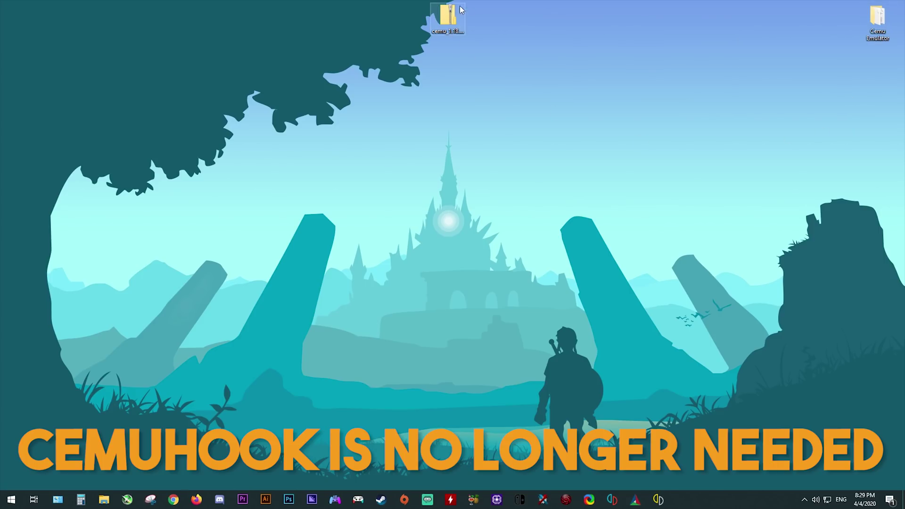
Step: Extract cemu_1.18.0.zip with 7-Zip to a cemu_1.18.0 folder at the desktop's top centre and open it
right_click(440, 21)
mouse_move(532, 63)
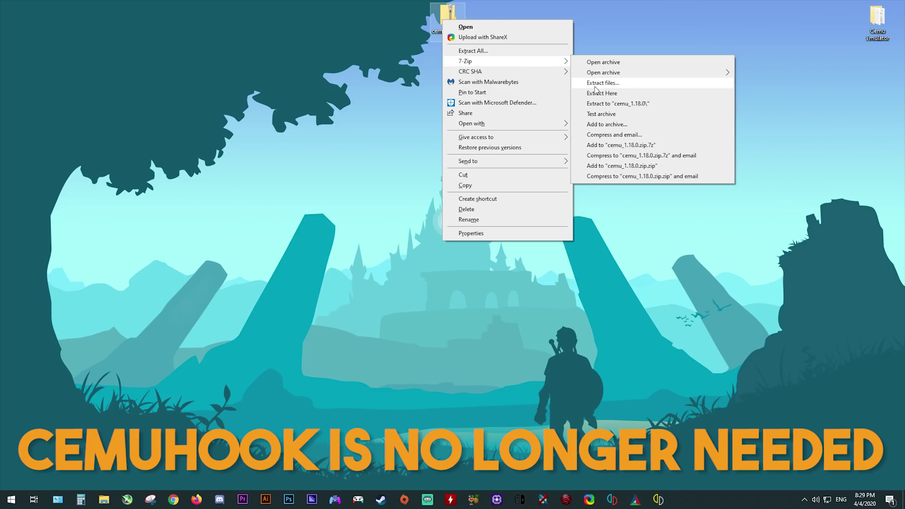
left_click(629, 104)
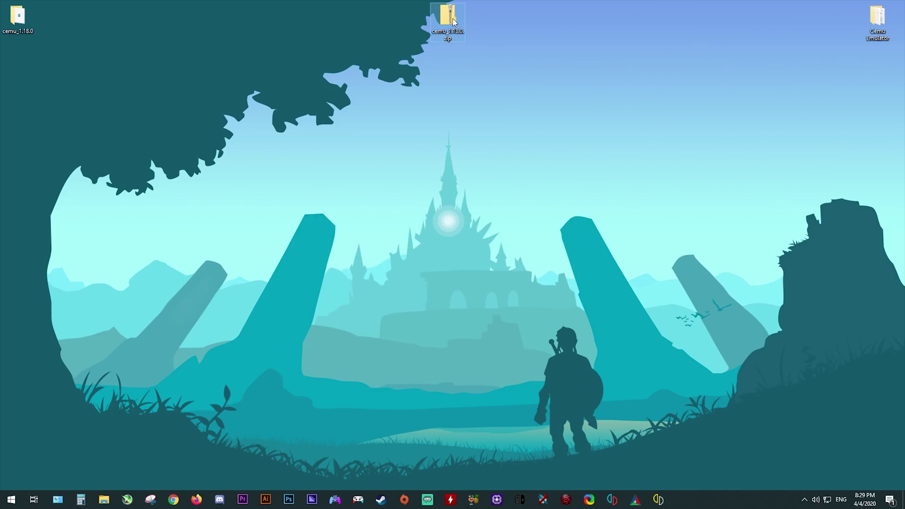
left_click_drag(18, 16, 448, 21)
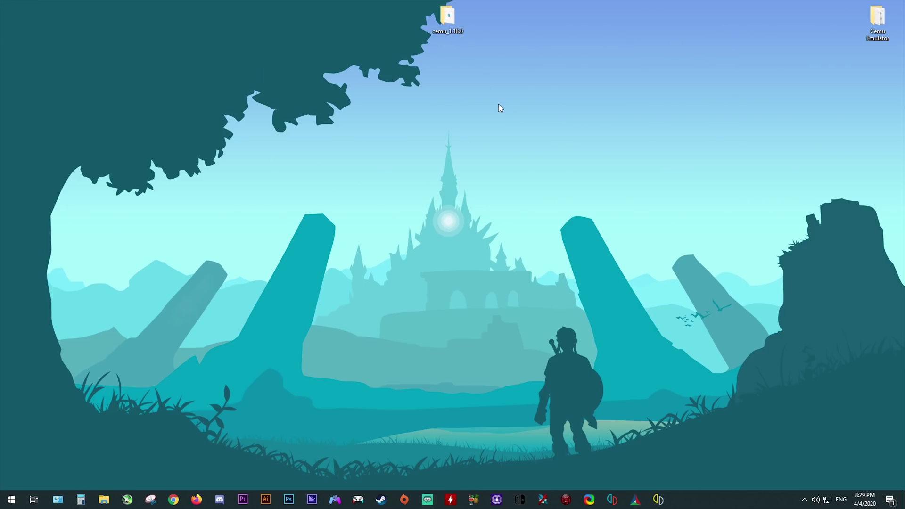
double_click(446, 18)
left_click_drag(415, 71, 443, 81)
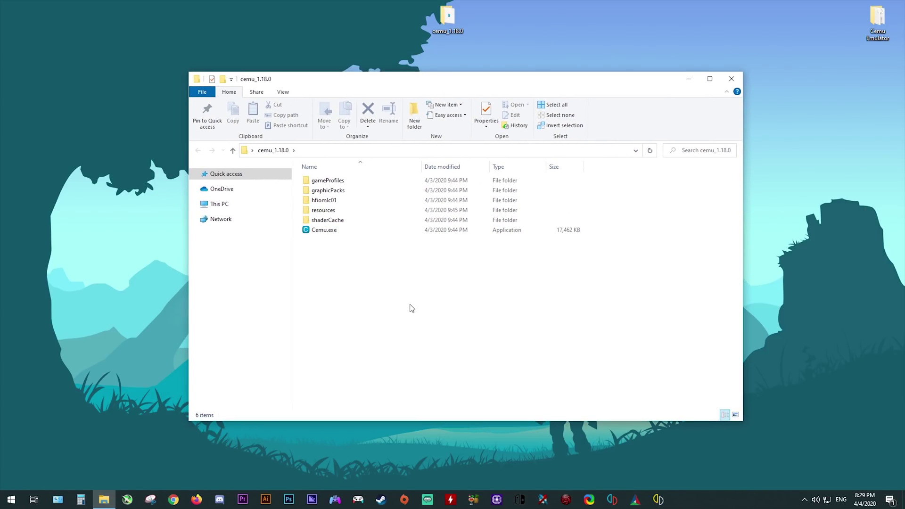
Step: Make Cemu.exe run as administrator, without fullscreen optimizations, and with high DPI scaling by Application
left_click(325, 230)
right_click(325, 231)
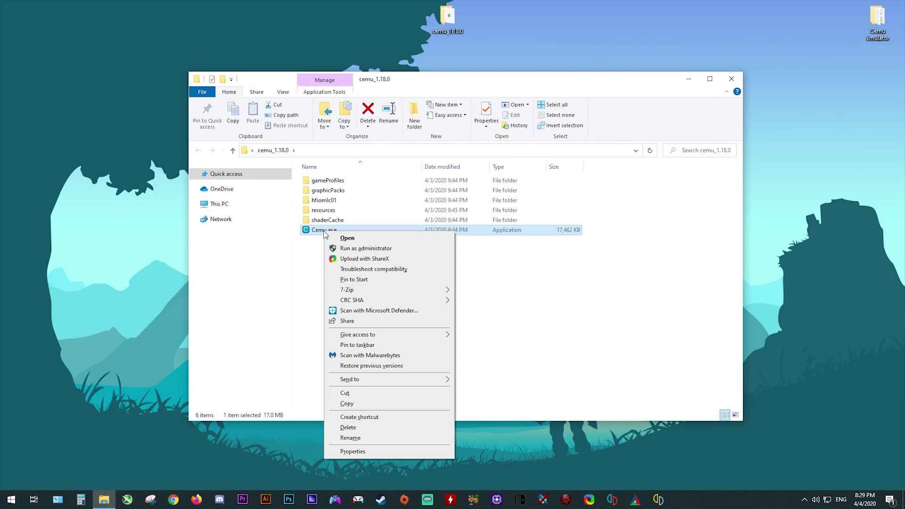
left_click(351, 451)
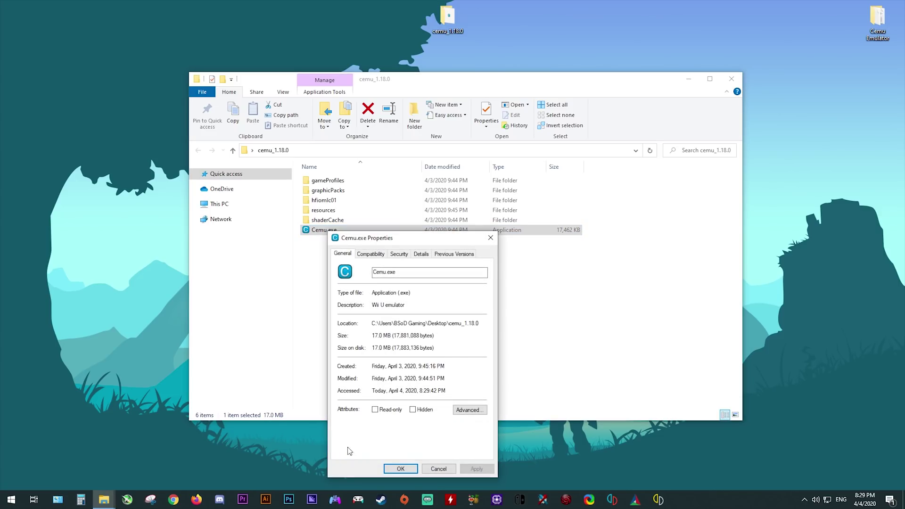
left_click(376, 254)
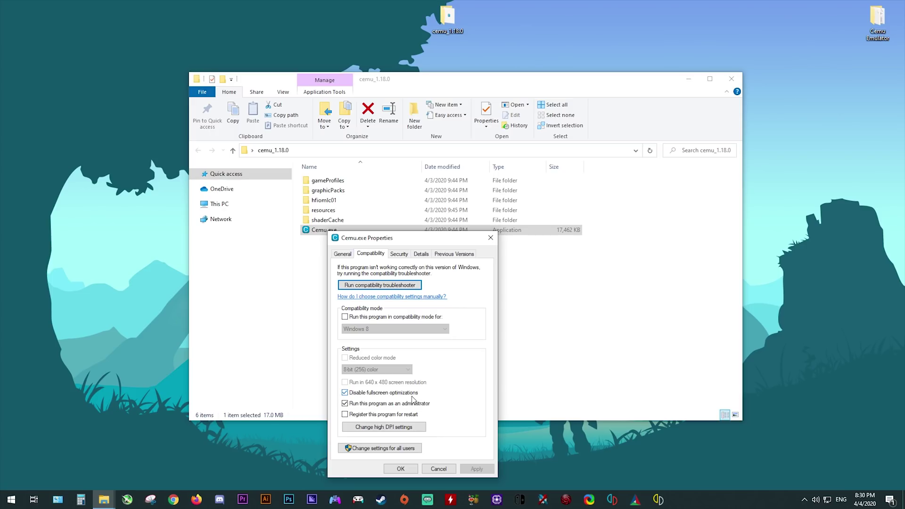
left_click(395, 426)
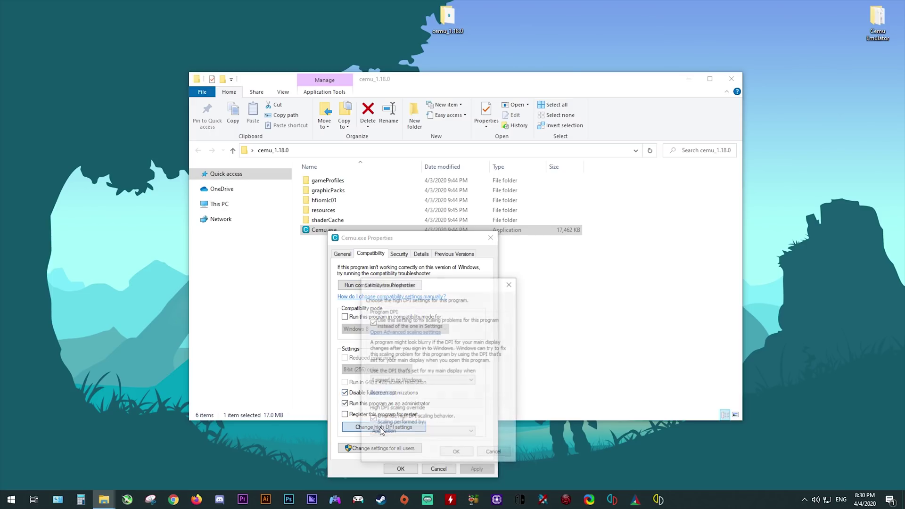
left_click(371, 419)
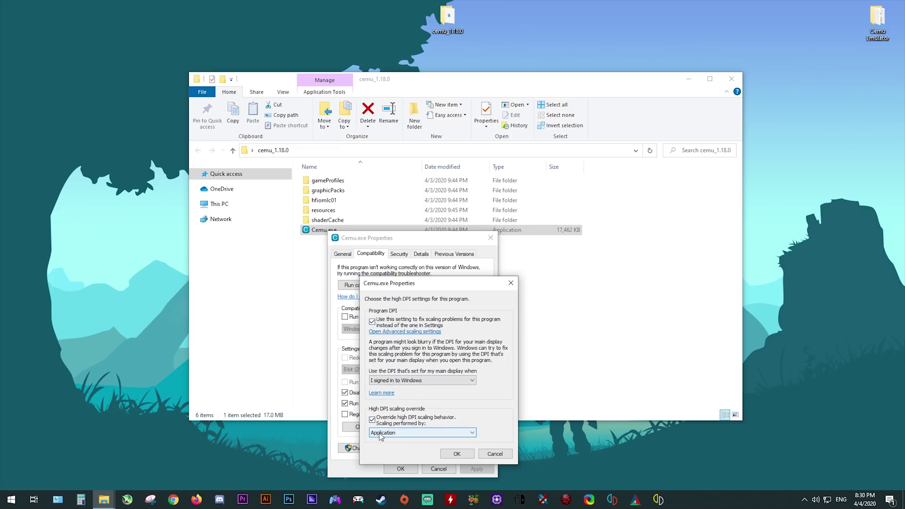
left_click(456, 454)
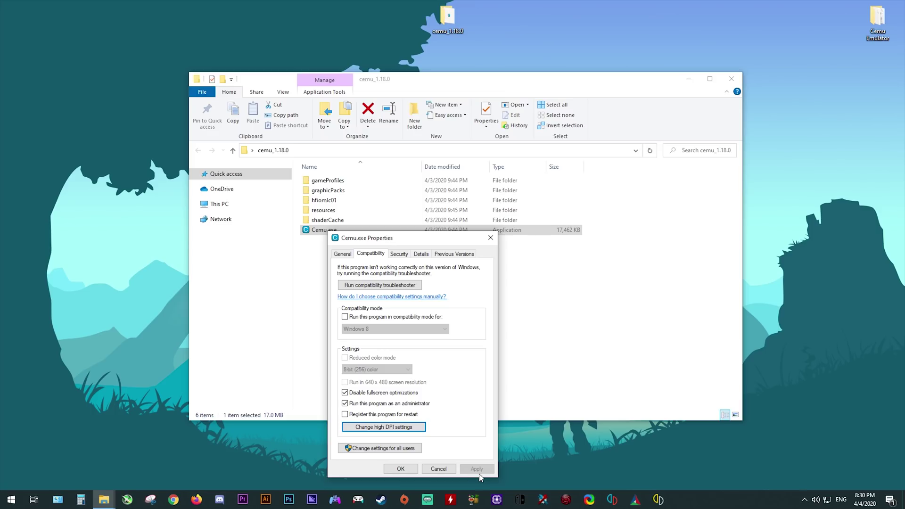
left_click(407, 471)
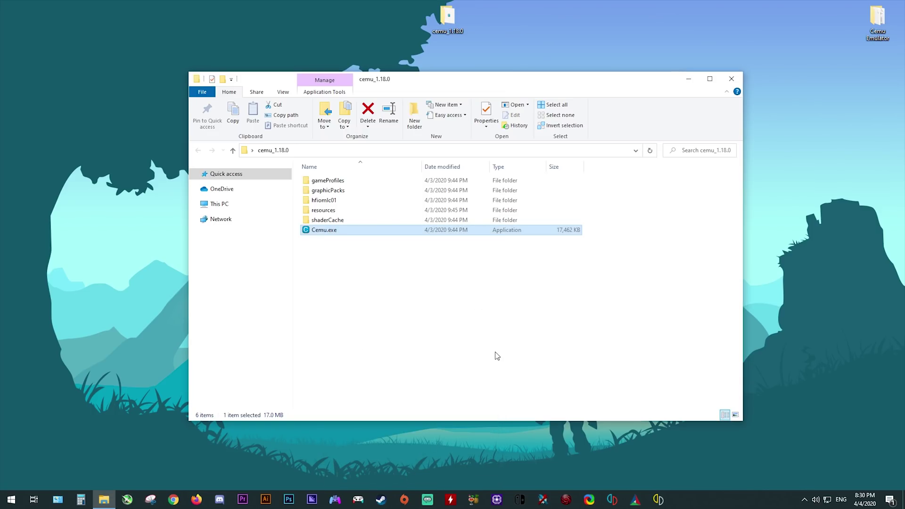
left_click(496, 356)
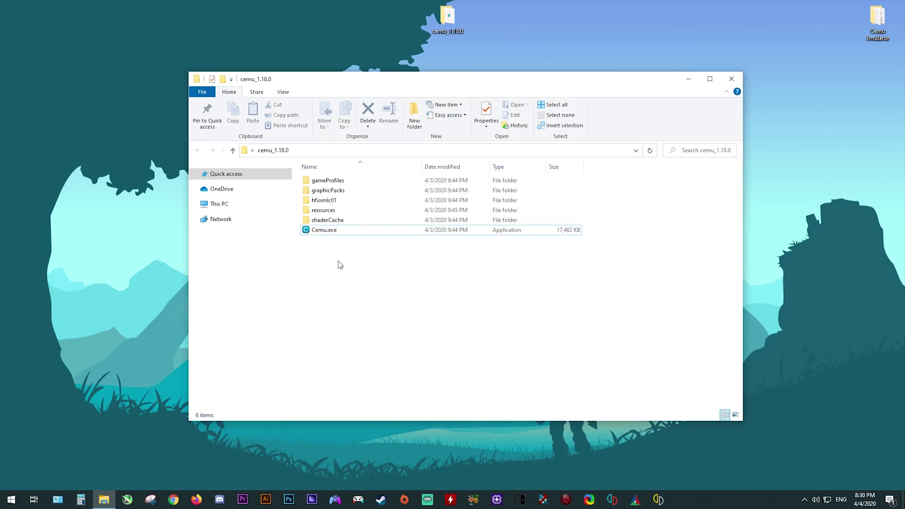
double_click(326, 231)
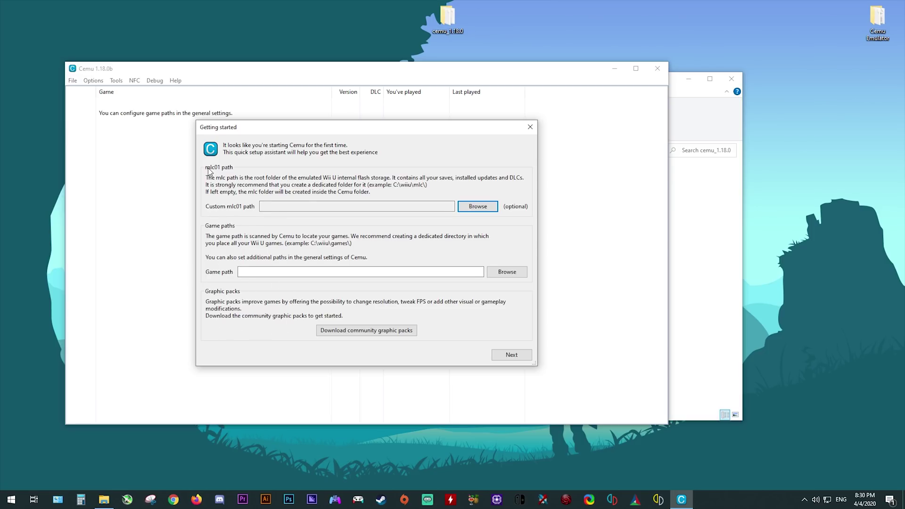
Step: Browse a new File Explorer window to D:\Cemu Emulator Backup to locate mlc01, then close it
right_click(104, 499)
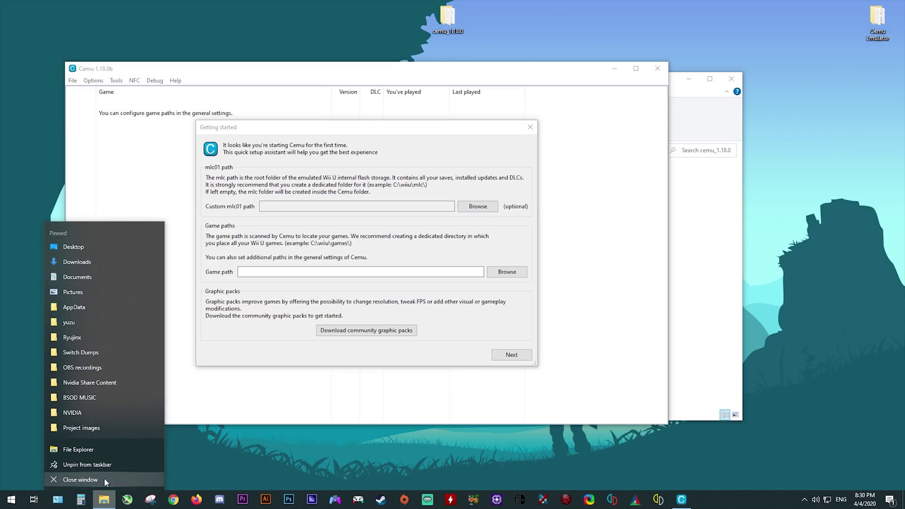
left_click(92, 451)
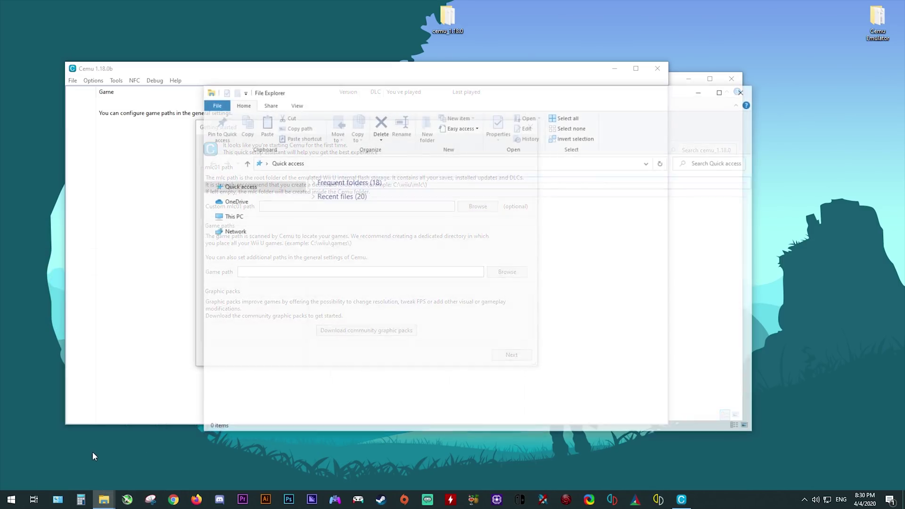
left_click(229, 216)
double_click(474, 302)
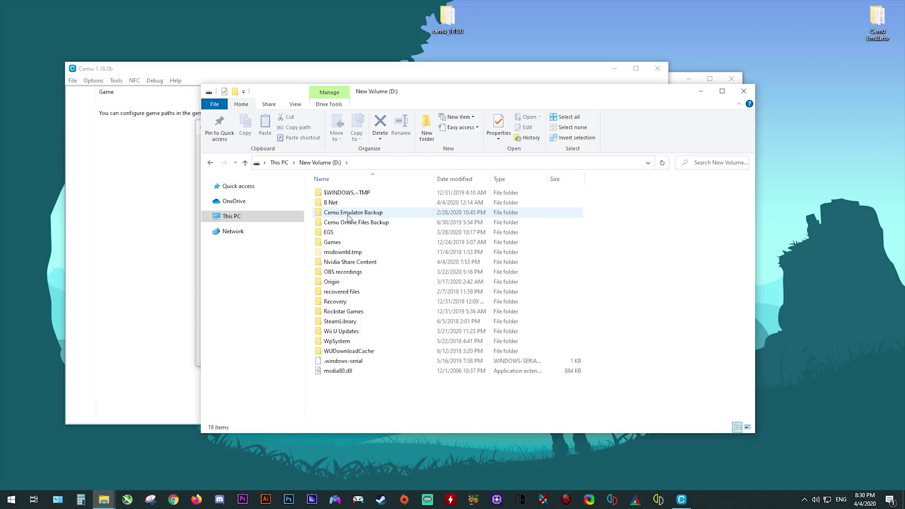
double_click(362, 213)
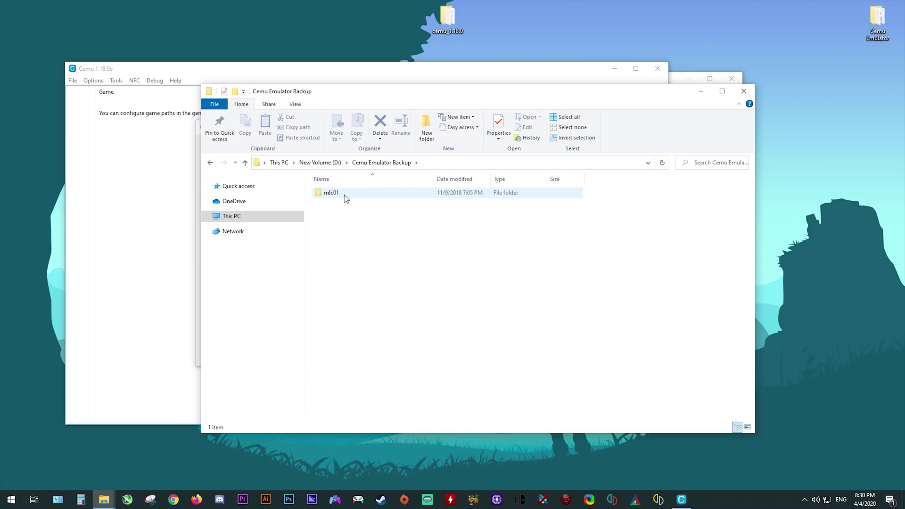
right_click(360, 238)
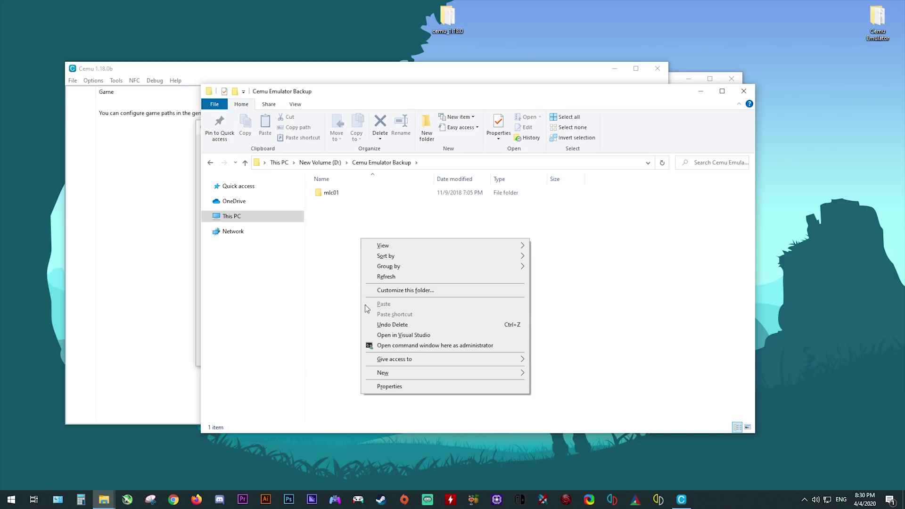
mouse_move(428, 376)
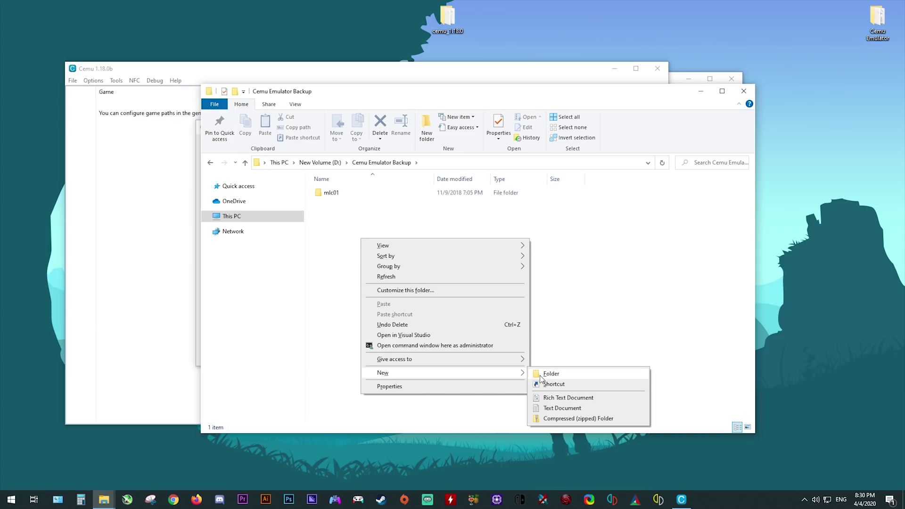
left_click(395, 230)
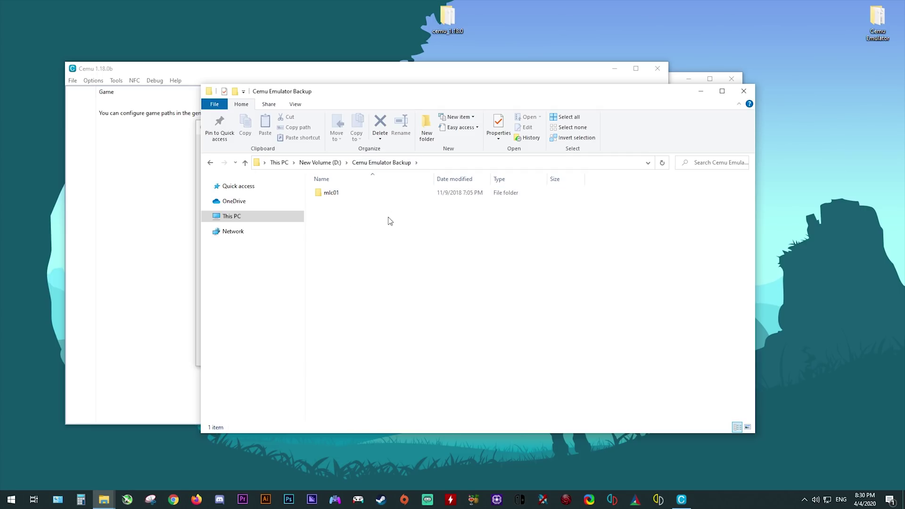
left_click(744, 91)
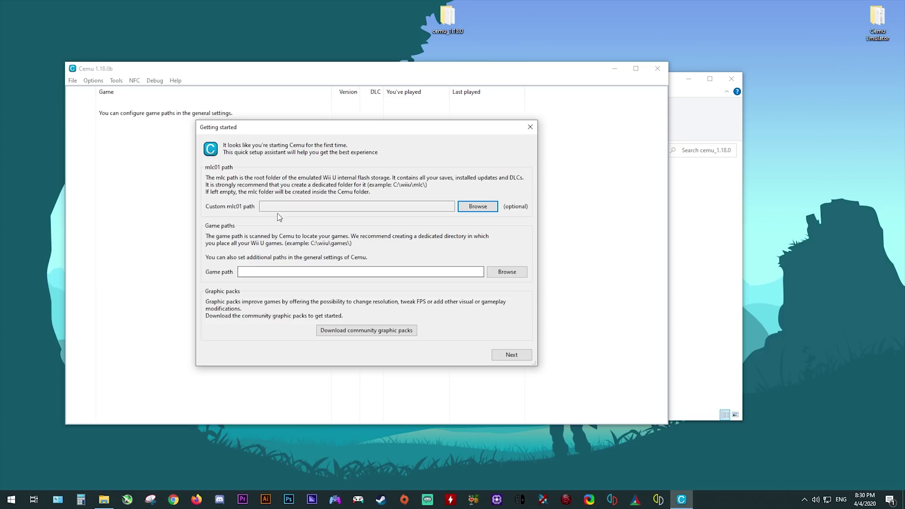
Step: Set the custom mlc01 path to D:\Cemu Emulator Backup\mlc01
left_click(486, 210)
left_click(227, 227)
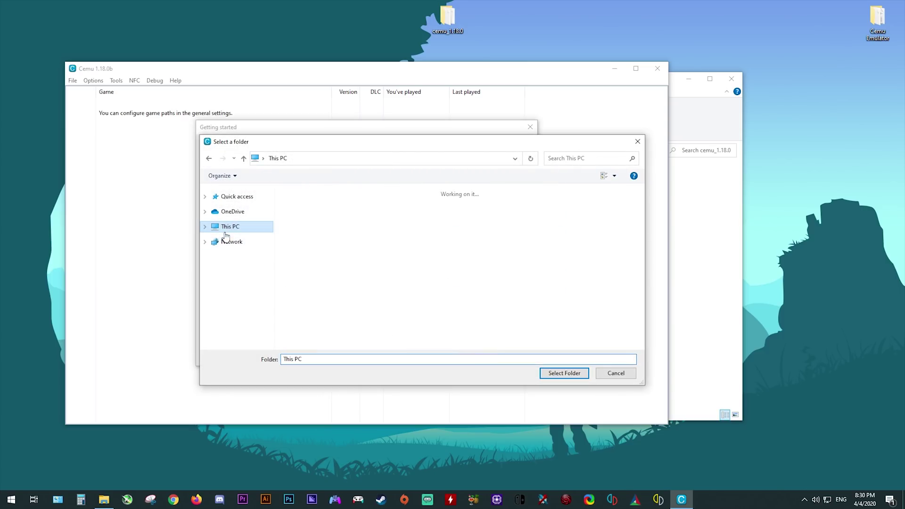
double_click(466, 313)
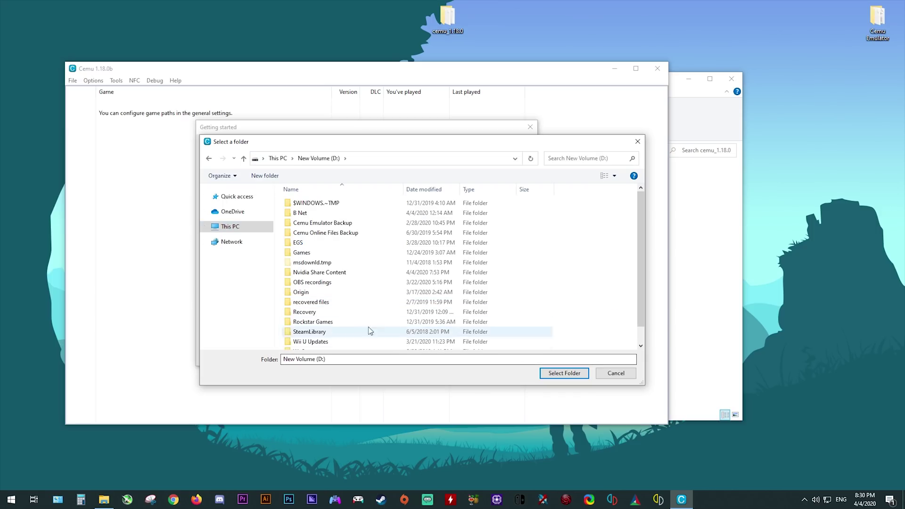
double_click(327, 226)
left_click(308, 202)
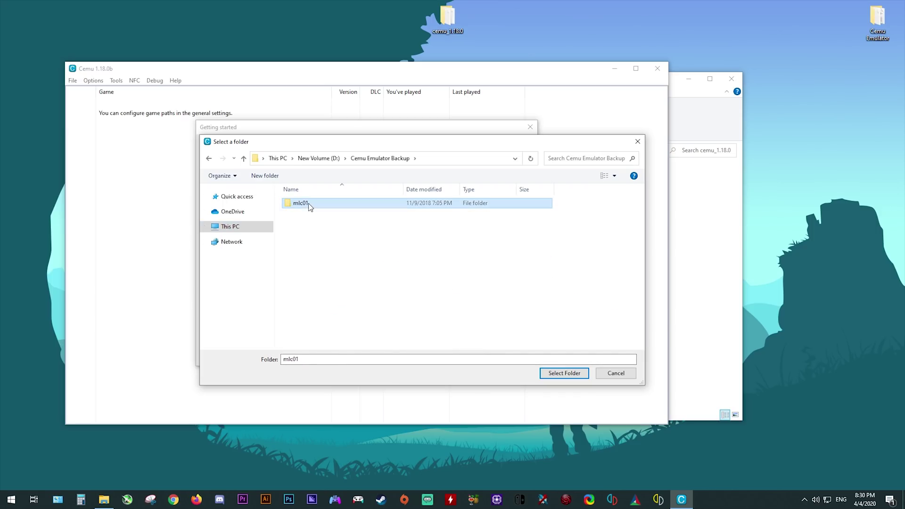
left_click(560, 373)
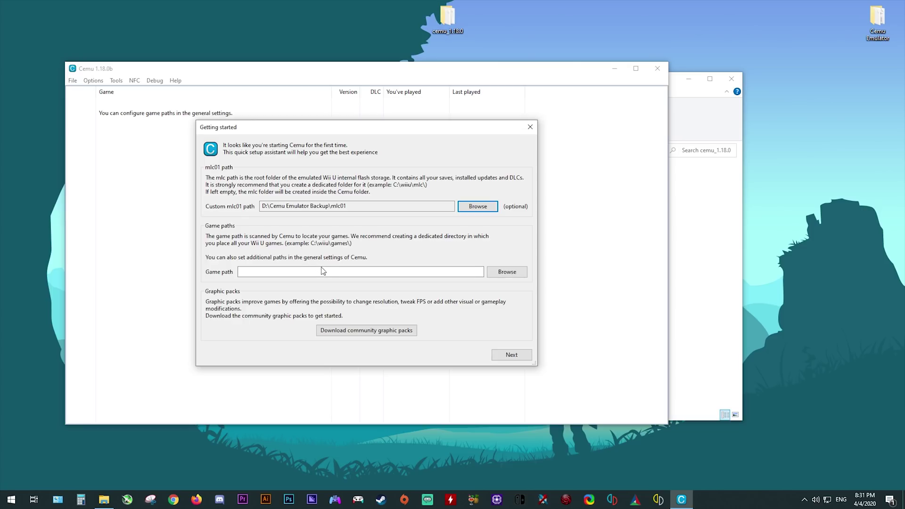
Step: Set the game path to the WiiUGames folder on New Volume (G:)
left_click(506, 272)
left_click(229, 227)
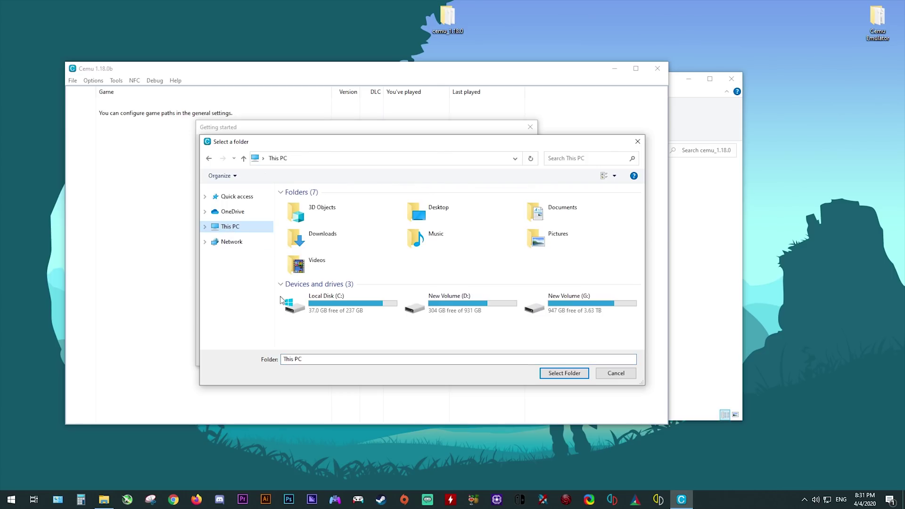
double_click(577, 306)
double_click(314, 332)
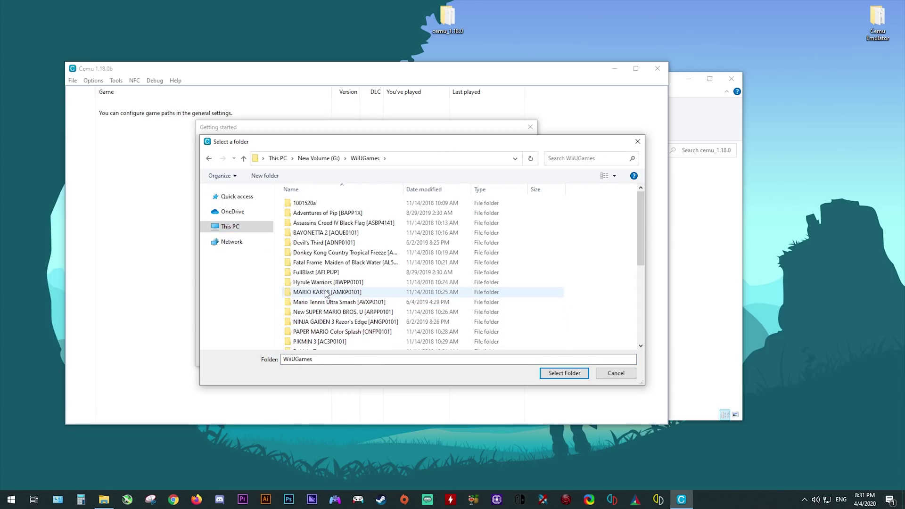
double_click(314, 242)
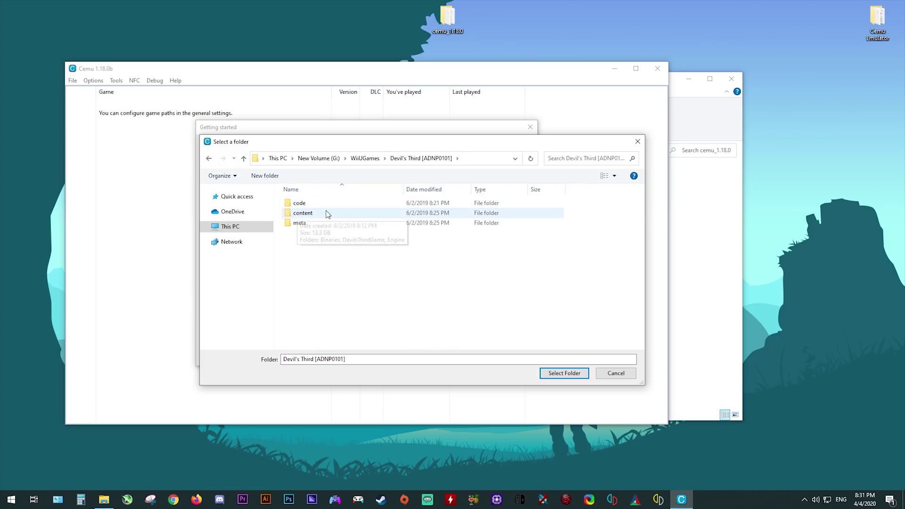
left_click(319, 158)
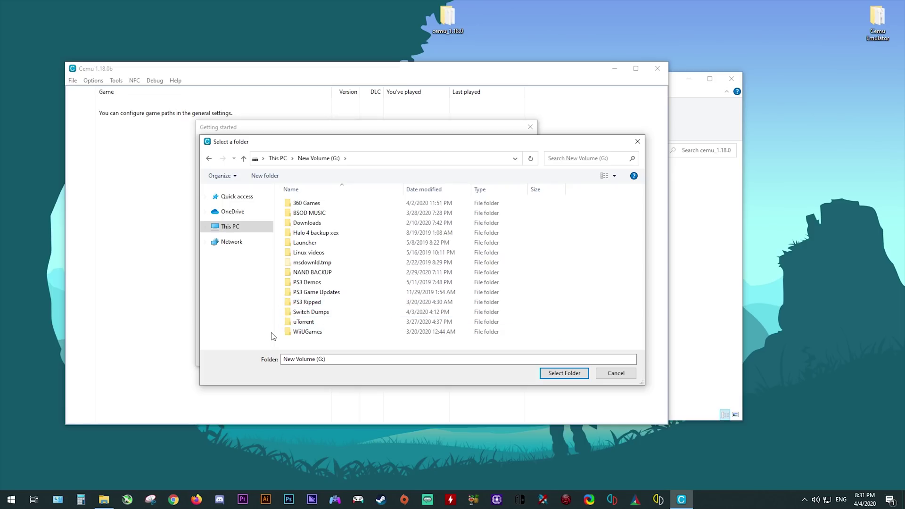
left_click(319, 332)
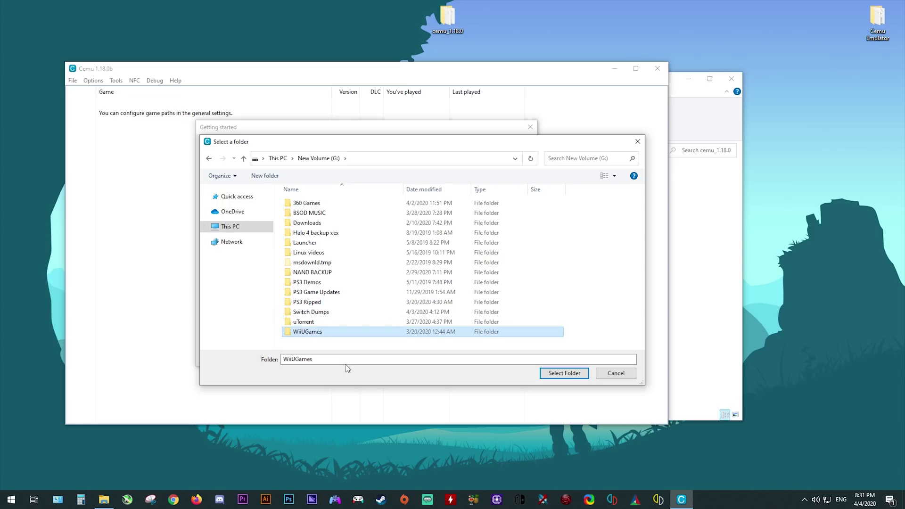
left_click(564, 374)
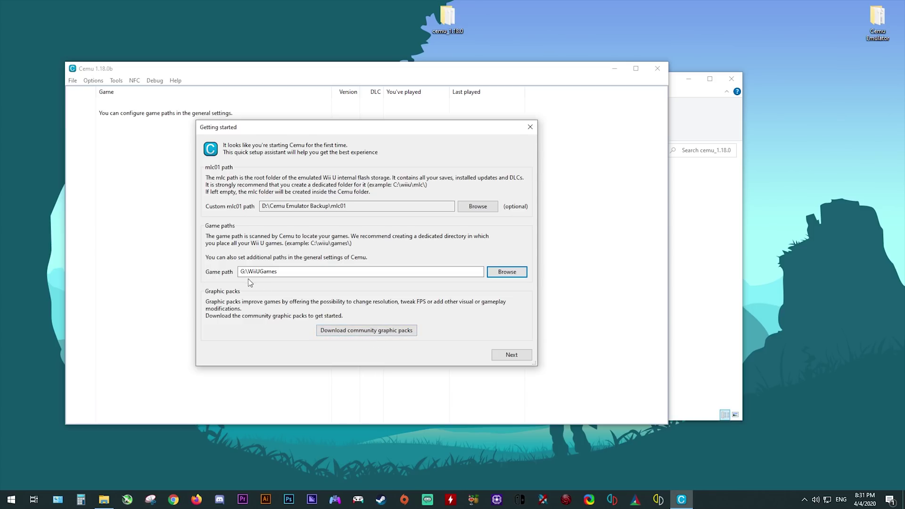
Step: Download the community graphic packs and step through to the end of the first-run setup
left_click(375, 332)
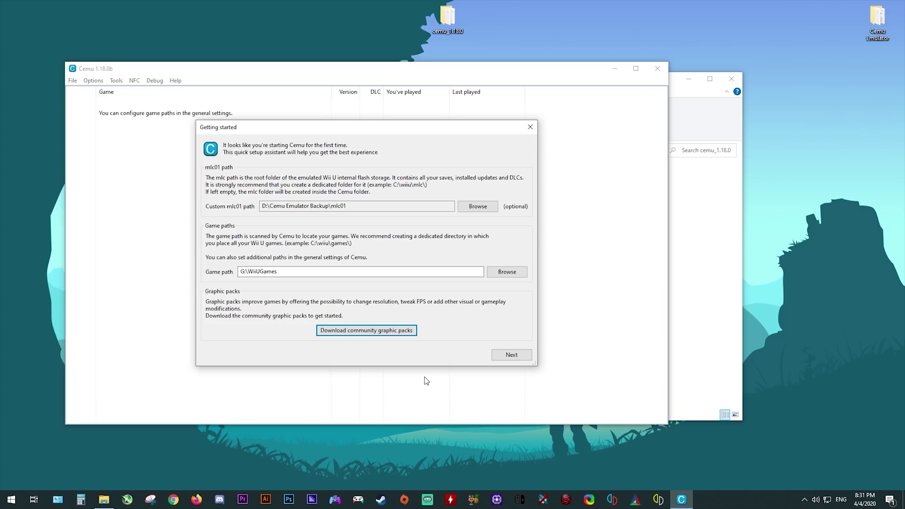
left_click(511, 355)
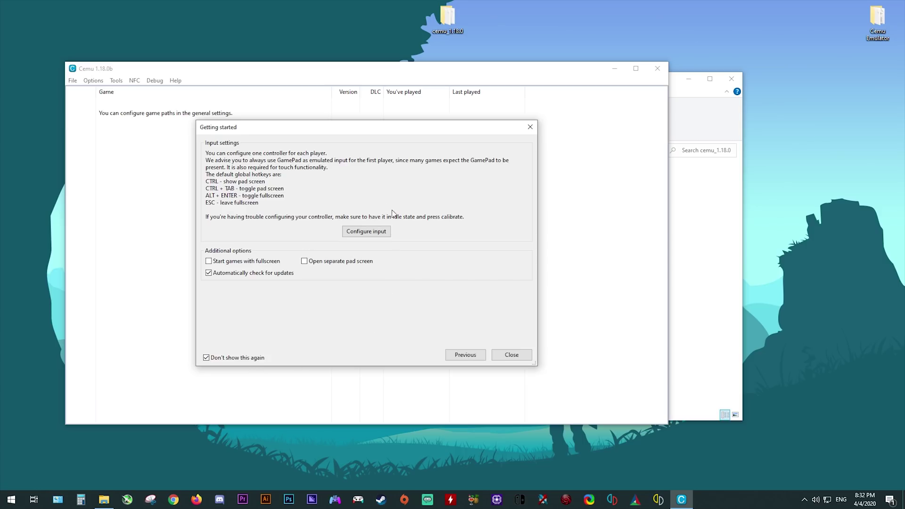
left_click(493, 358)
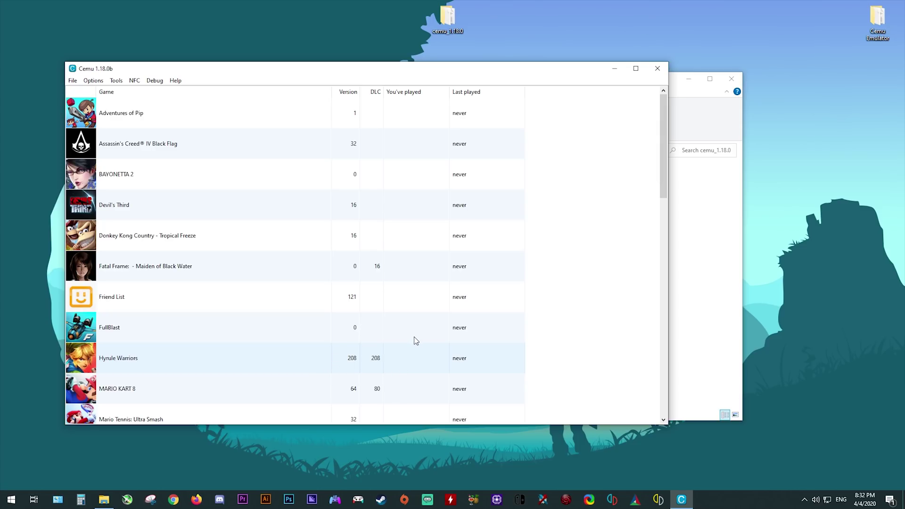
Step: In Input settings, set Controller 1 to emulate a Wii U Gamepad with the DSUClient API
left_click(93, 80)
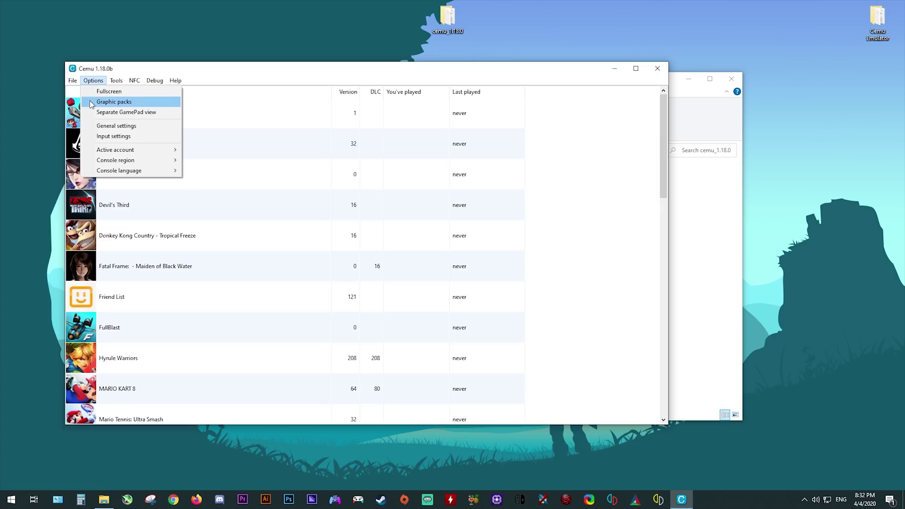
left_click(116, 136)
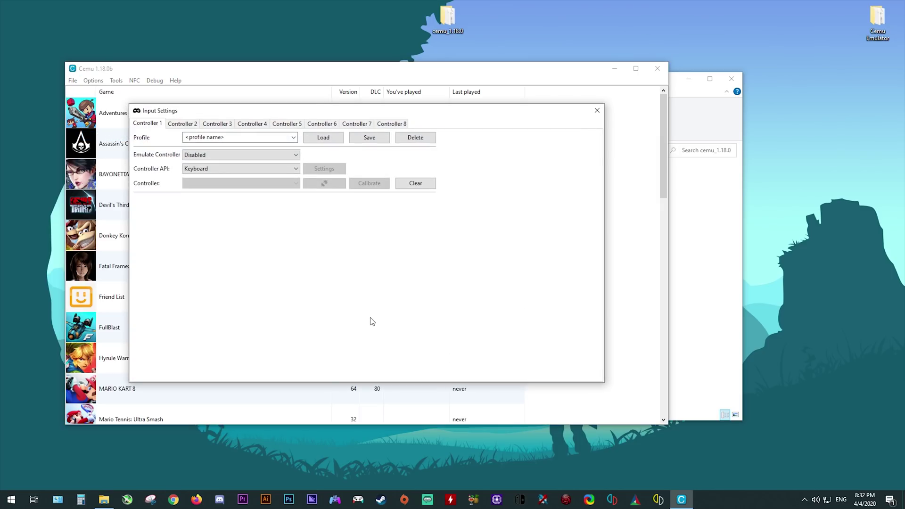
left_click(283, 156)
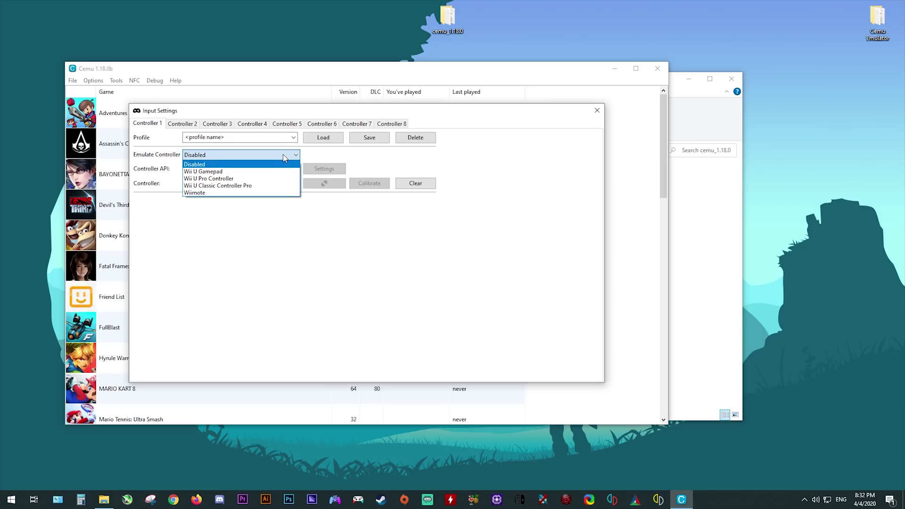
left_click(211, 172)
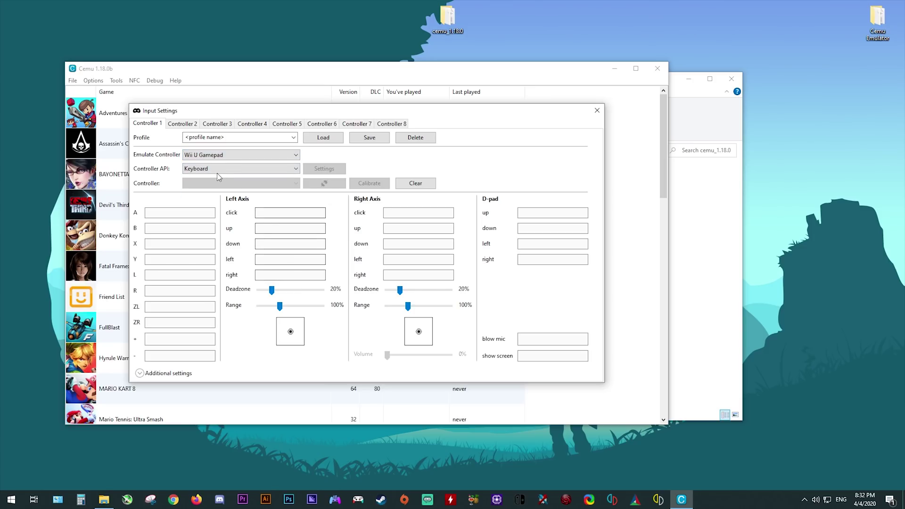
left_click(290, 170)
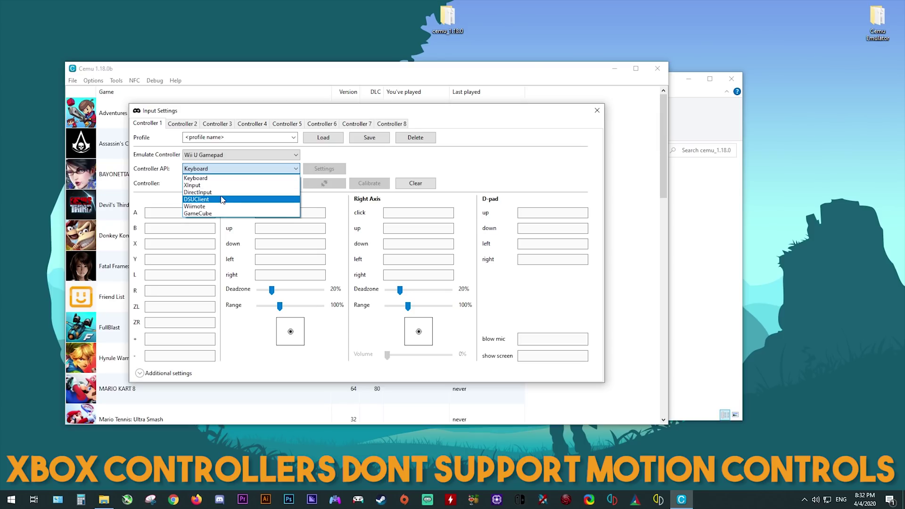
left_click(195, 199)
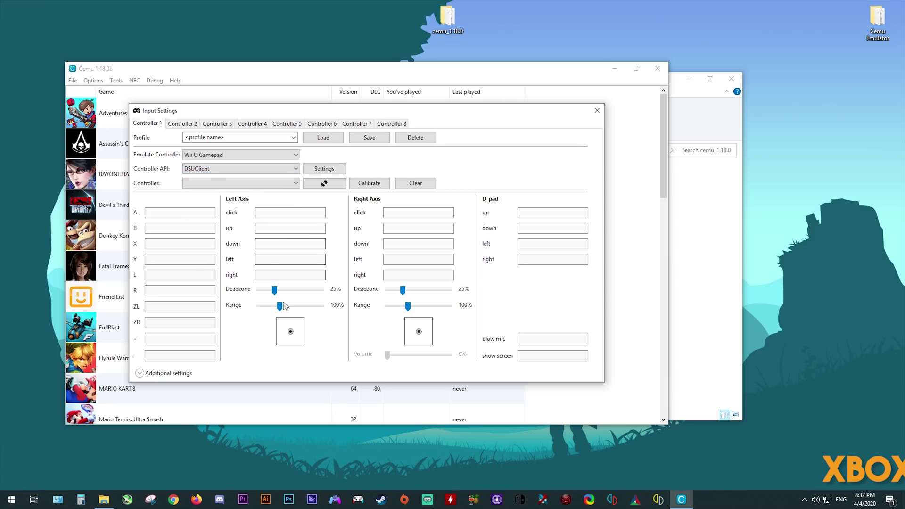
left_click(333, 500)
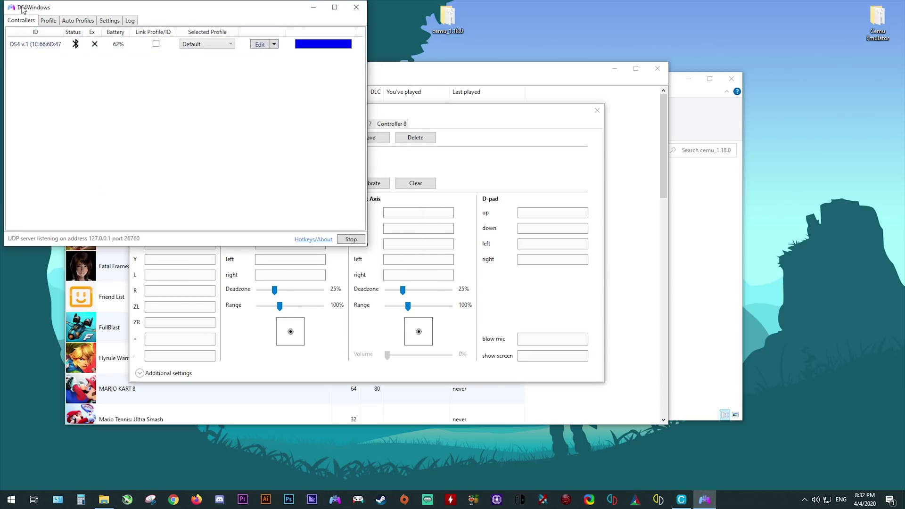
Step: Check DS4Windows' UDP server (127.0.0.1, port 26760), then bring up Cemu's DSU client settings
left_click(110, 20)
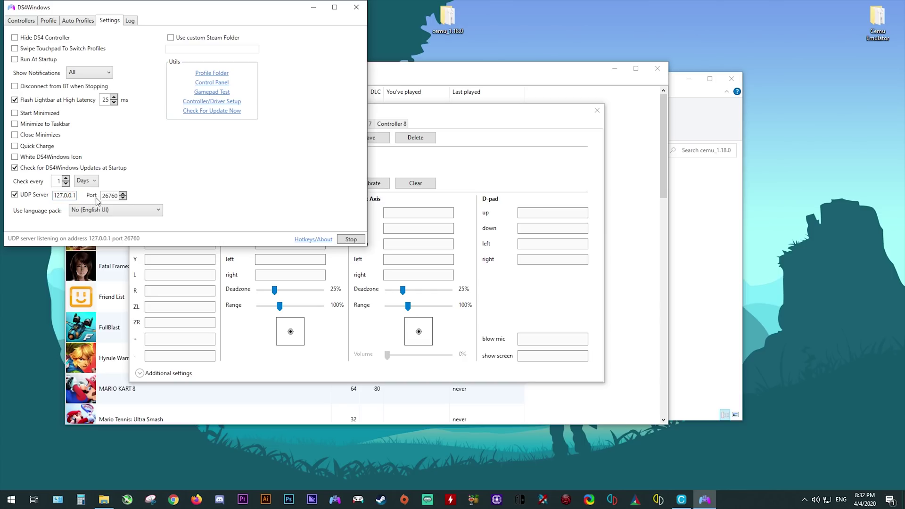
left_click(443, 115)
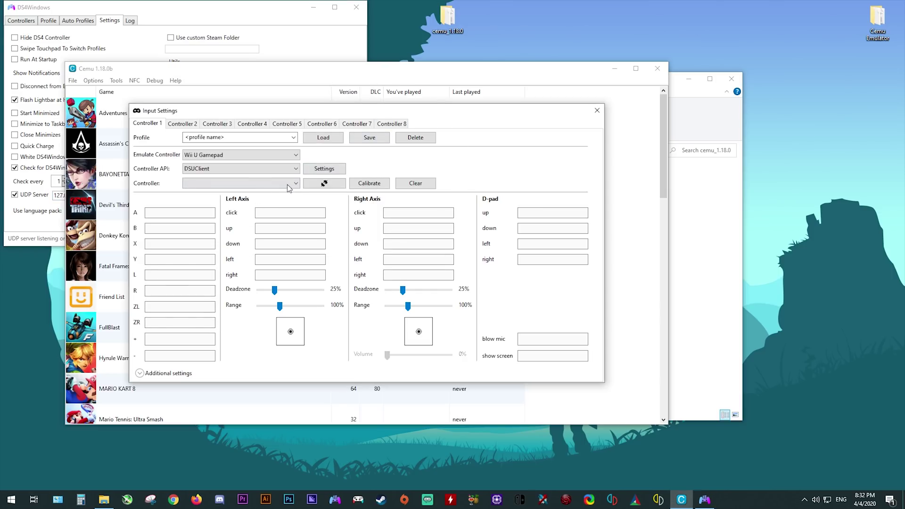
left_click(323, 170)
Step: Verify Cemu's DSU client IP 127.0.0.1 and port 26760 match DS4Windows, then close the dialog
left_click(342, 233)
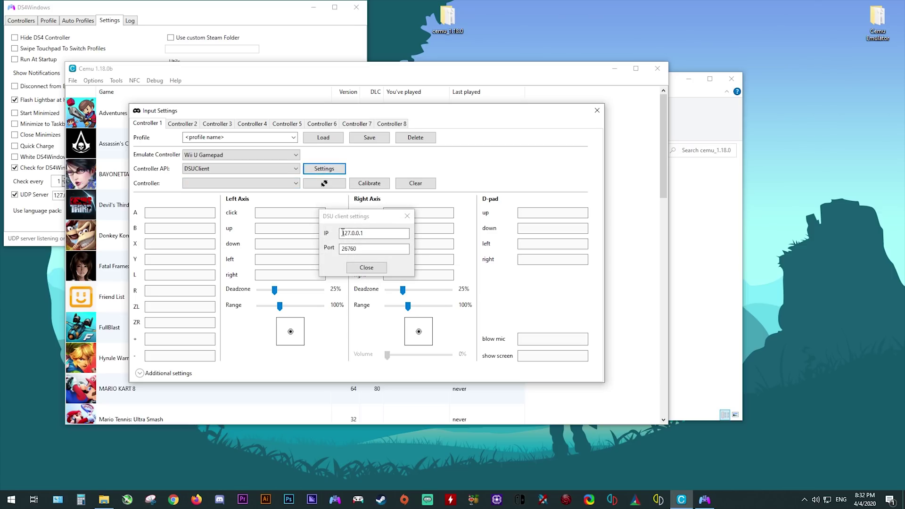
left_click(211, 22)
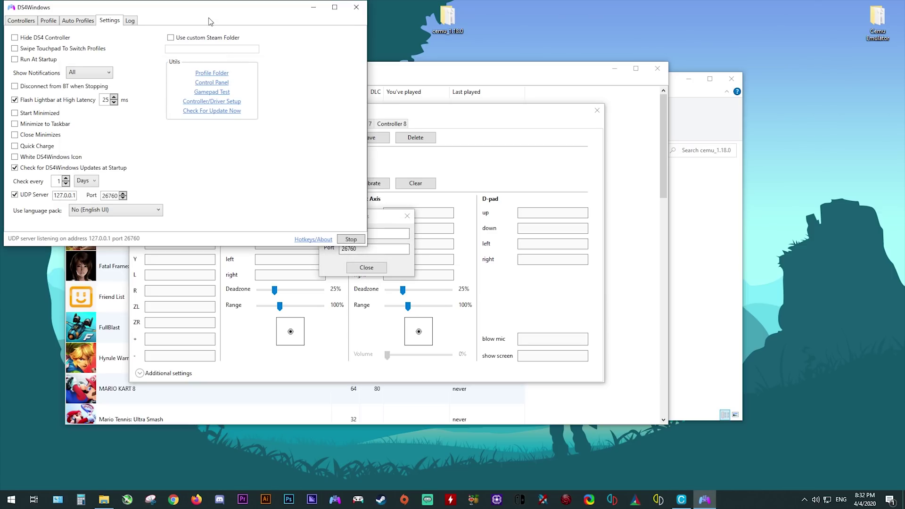
left_click(377, 227)
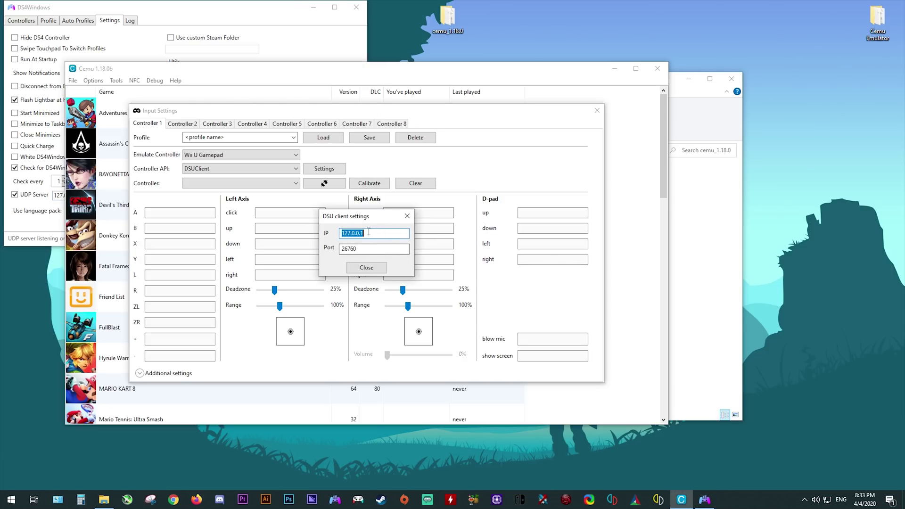
left_click(365, 268)
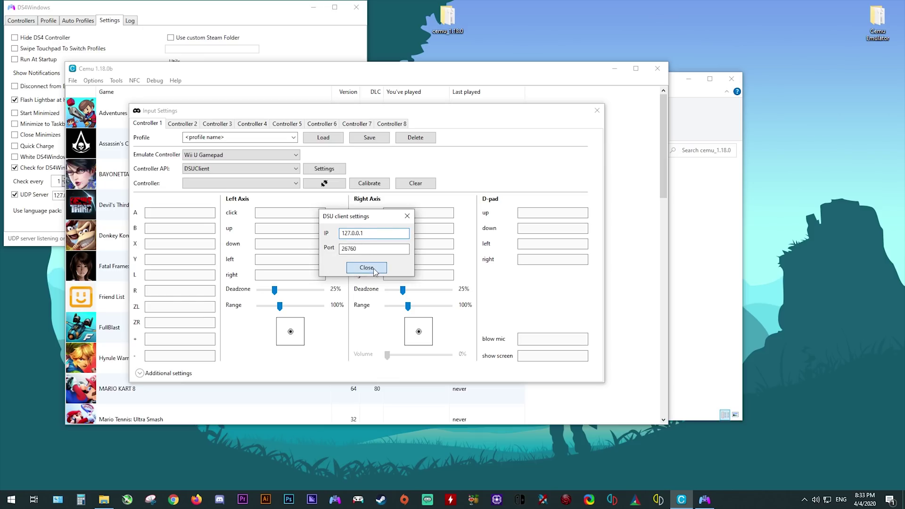
left_click(369, 268)
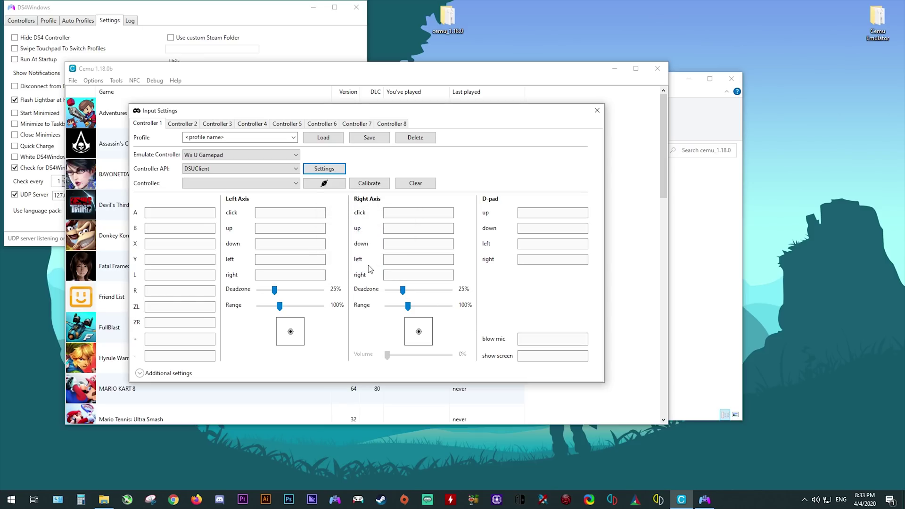
Step: Select Client 1 as Controller 1's device and auto-map its buttons, sticks and D-pad
left_click(288, 185)
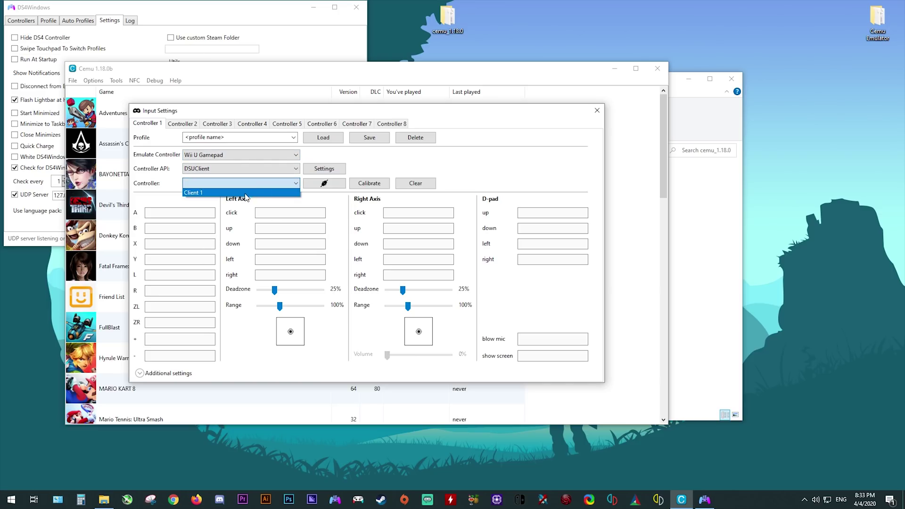
left_click(201, 192)
left_click(176, 213)
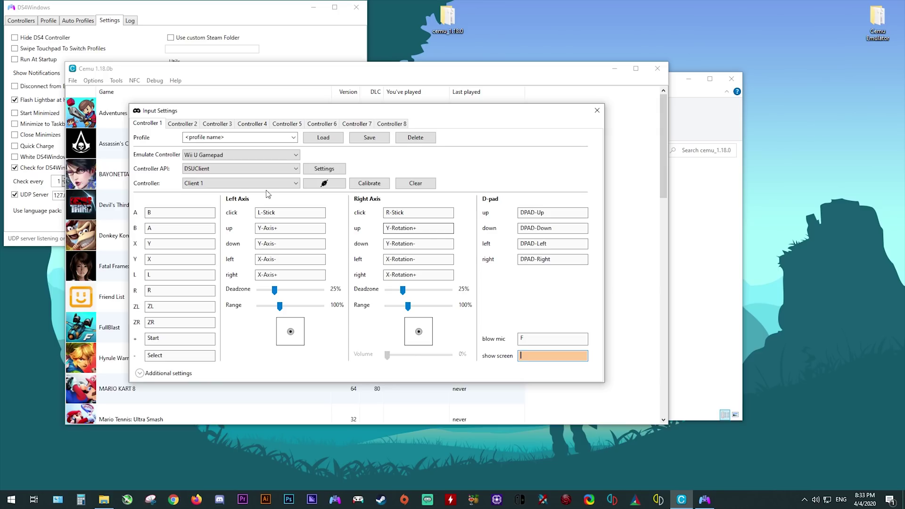
left_click(237, 139)
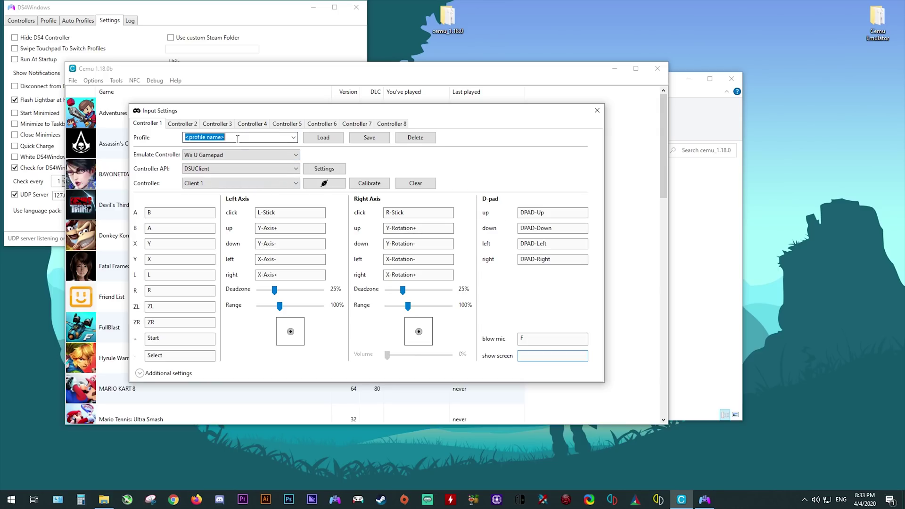
Step: Save the Controller 1 mapping as the controller profile DSU 1
type("DSU 1")
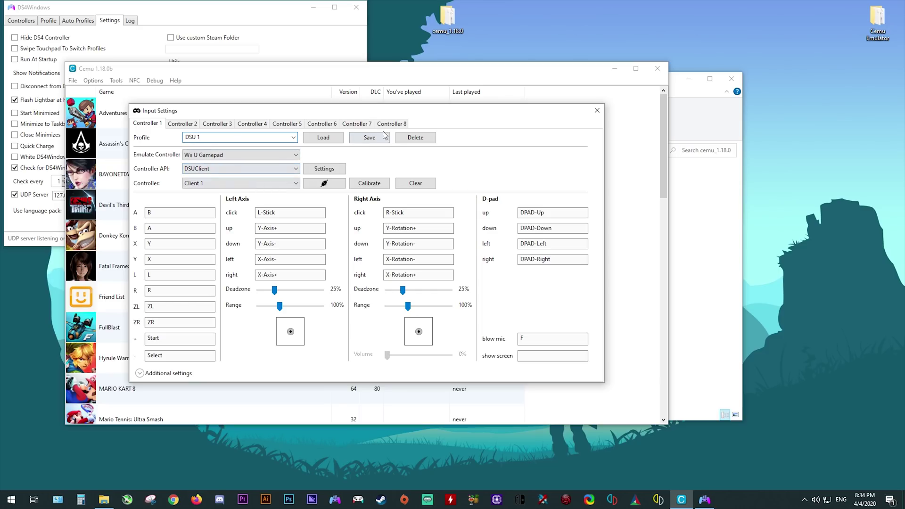
left_click(370, 137)
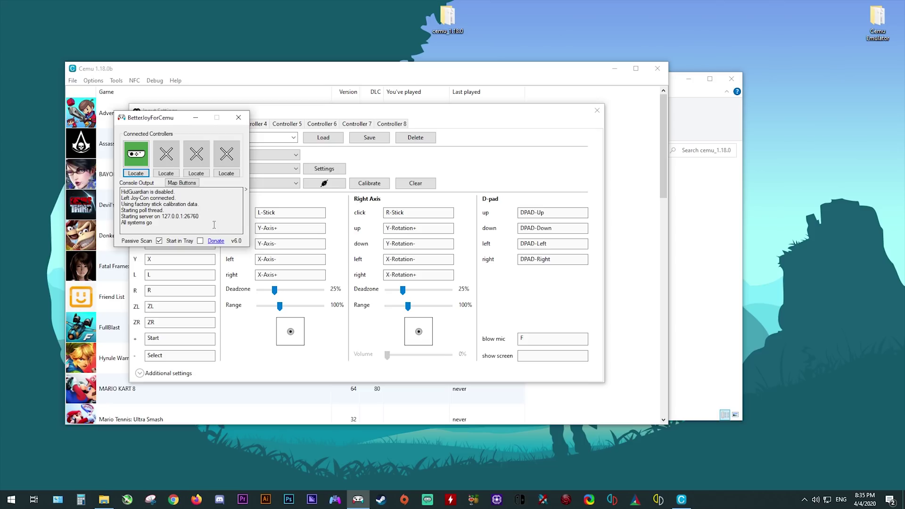
Step: Confirm BetterJoy's 127.0.0.1:26760 server matches Cemu's DSU settings, then assign Client 1 to Controller 1
left_click_drag(178, 121, 81, 34)
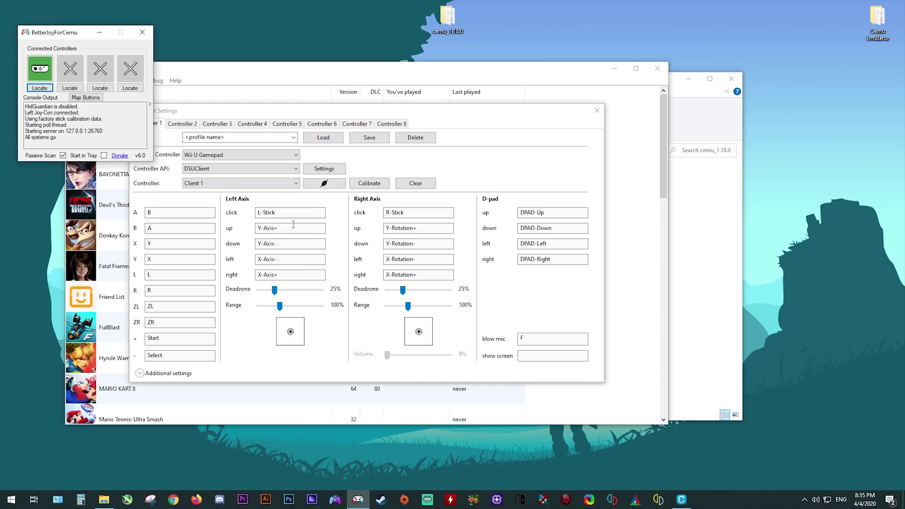
left_click(332, 170)
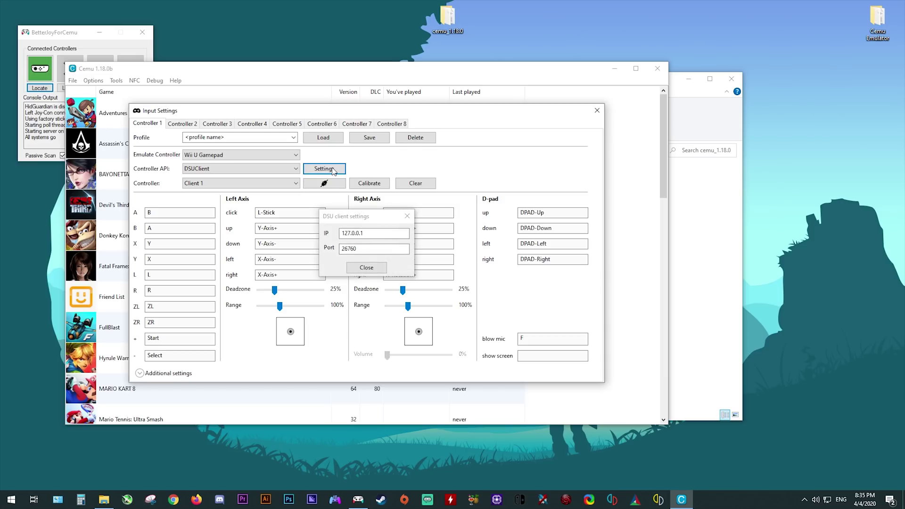
left_click(92, 30)
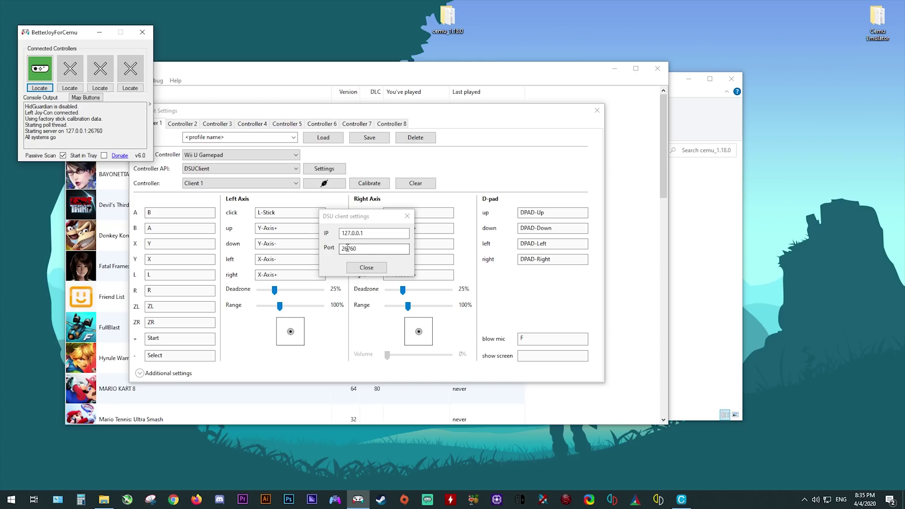
left_click(366, 268)
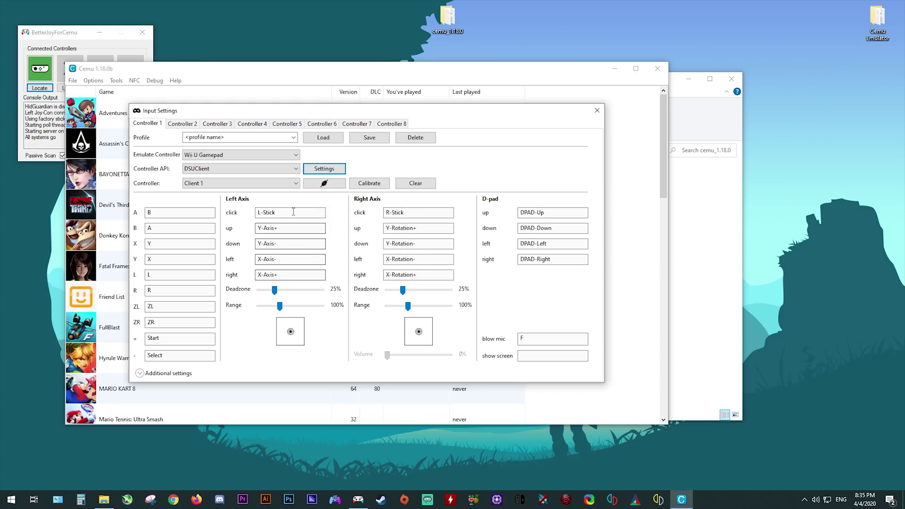
left_click(289, 183)
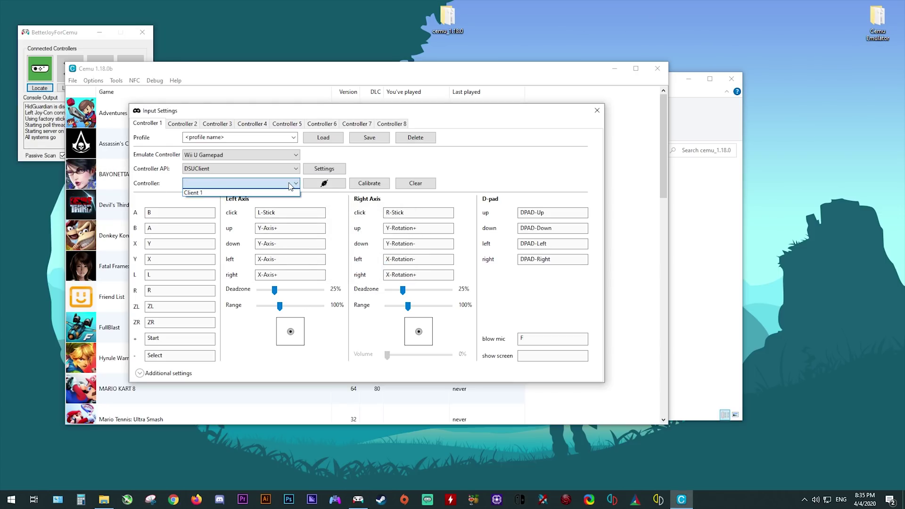
left_click(204, 193)
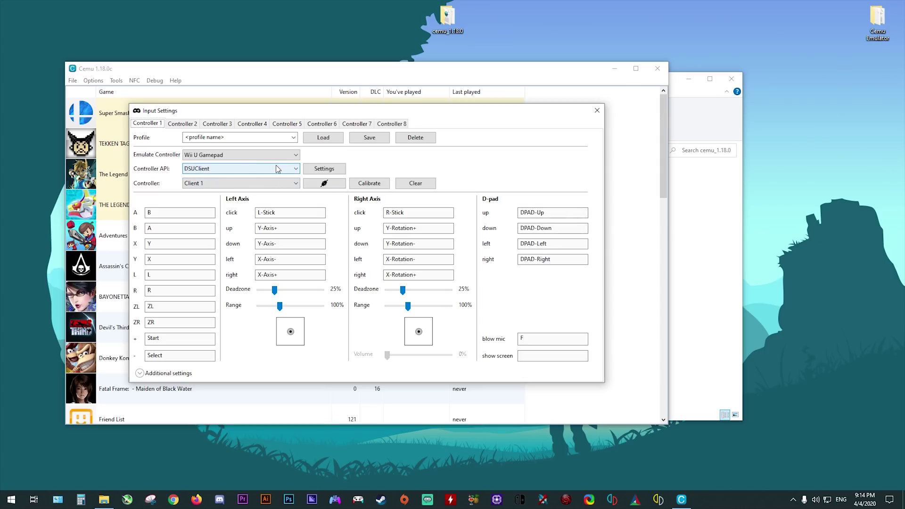
Step: Switch Controller 1 to the XInput API using XInput Controller 1
left_click(297, 168)
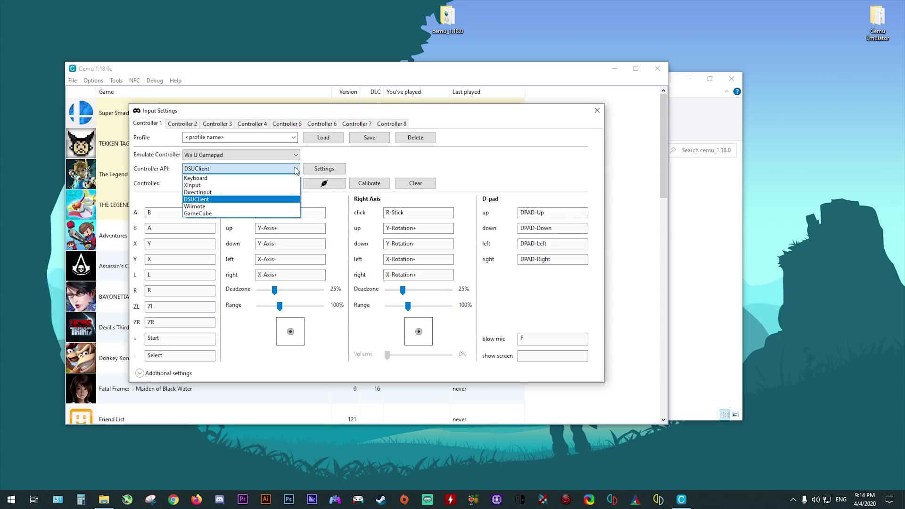
left_click(196, 185)
left_click(294, 184)
left_click(204, 193)
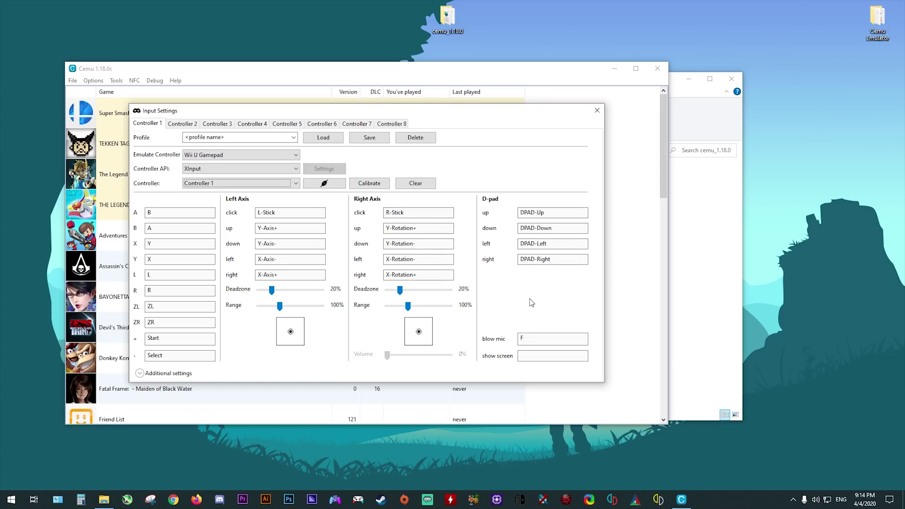
Step: Leave rumble at 0% in additional settings and save the mapping as profile 'pad 1'
left_click(140, 373)
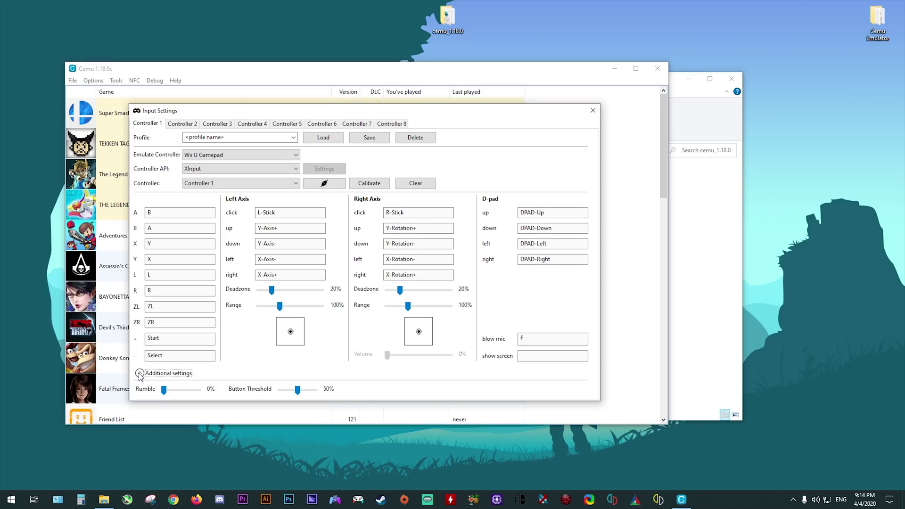
left_click(164, 392)
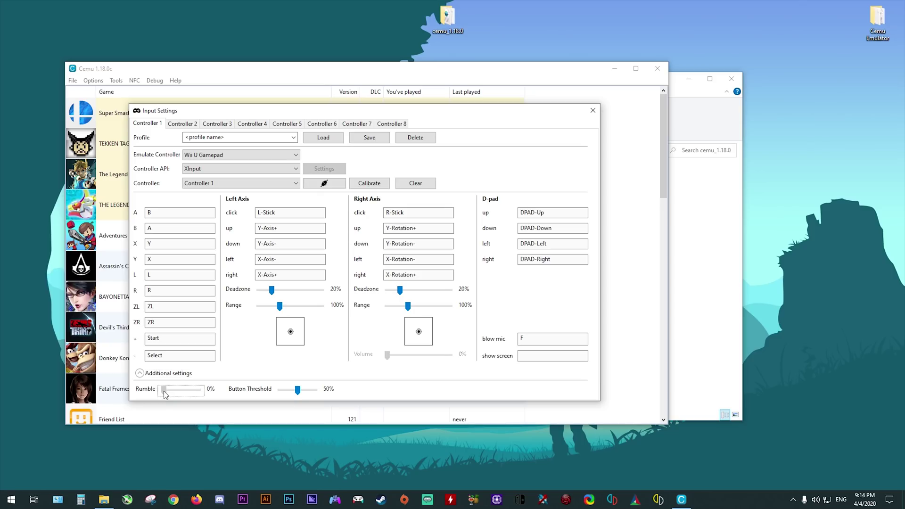
mouse_move(165, 394)
left_mouse_down()
mouse_move(178, 394)
mouse_move(165, 394)
left_mouse_up()
left_click(243, 136)
left_click(228, 137)
type("pad 1")
left_click(364, 137)
left_click(293, 138)
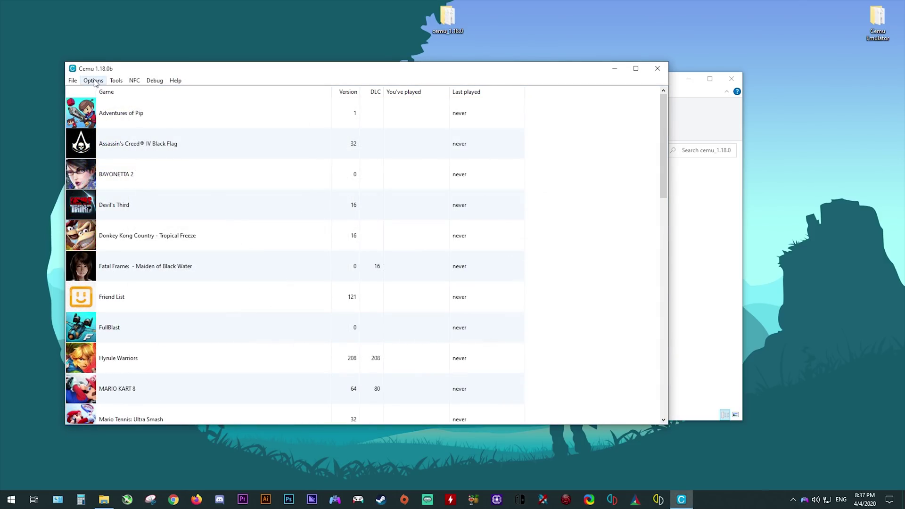
Step: In Options > General settings, set the Graphics upscale filter to Bilinear
left_click(93, 81)
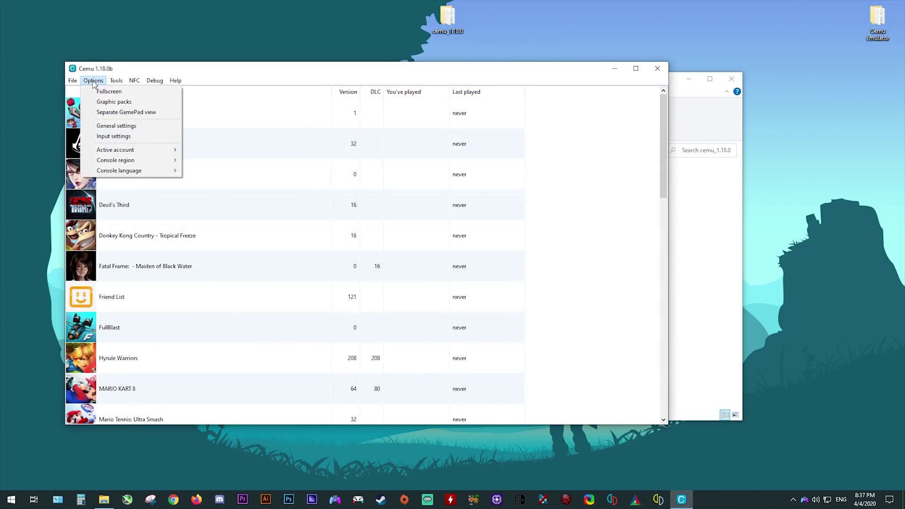
left_click(111, 127)
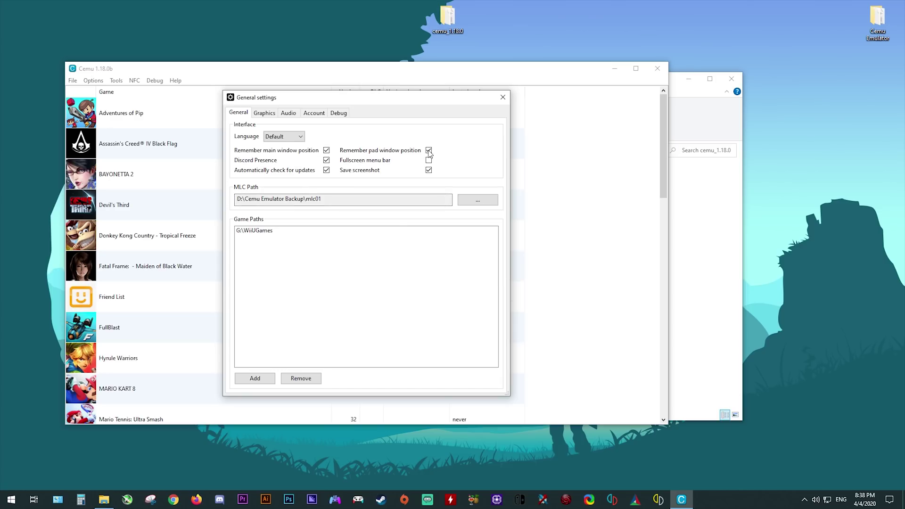
left_click(261, 115)
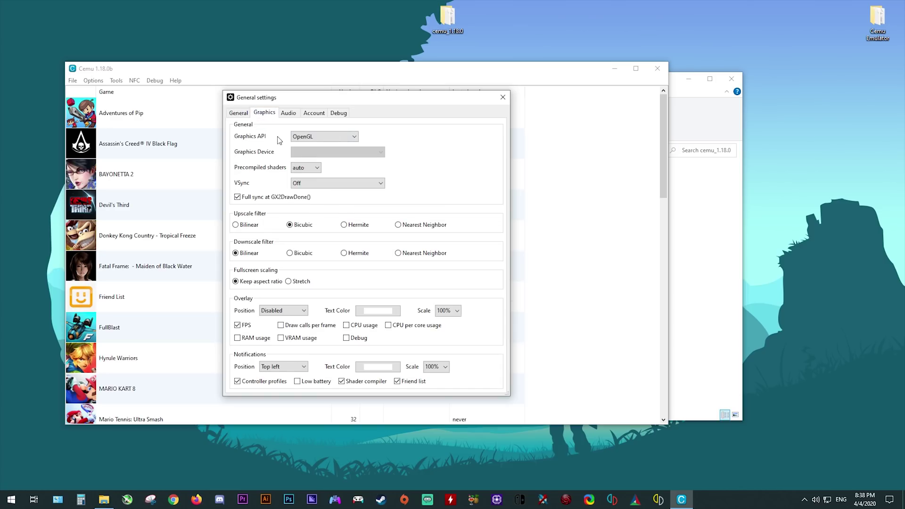
left_click(240, 226)
Step: Try Vulkan as the graphics API, then set it back to OpenGL
left_click(324, 136)
left_click(330, 151)
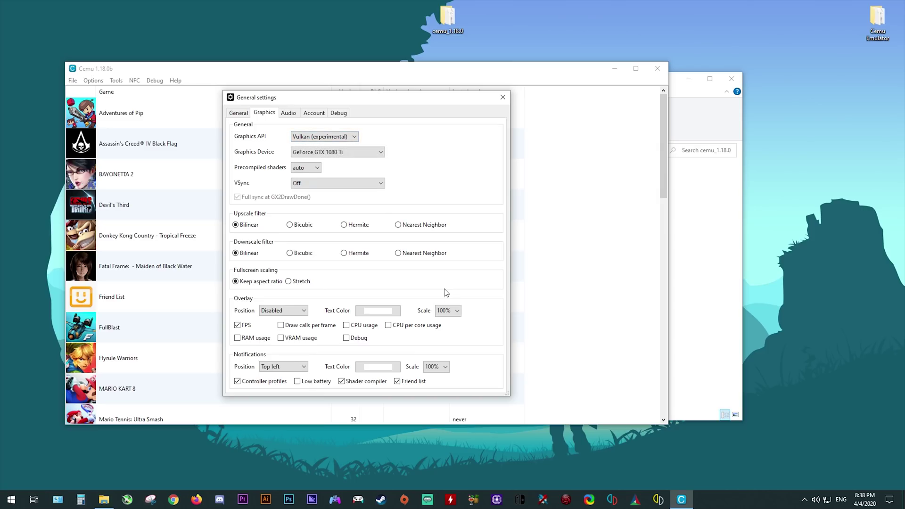
left_click(343, 137)
left_click(314, 146)
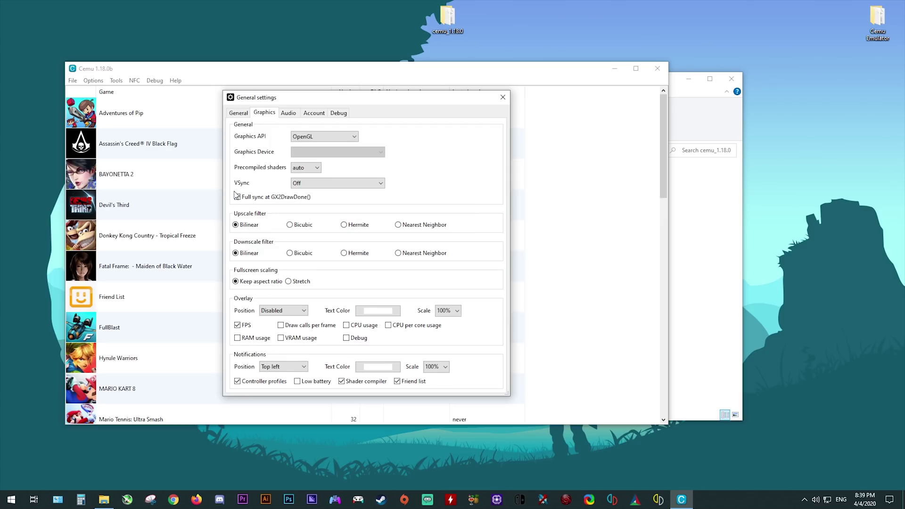
Step: Set audio to XAudio2 with Surround TV channels and gamepad output on Primary Sound Driver at 50%
mouse_move(267, 199)
left_click(289, 113)
left_click(285, 137)
left_click(272, 153)
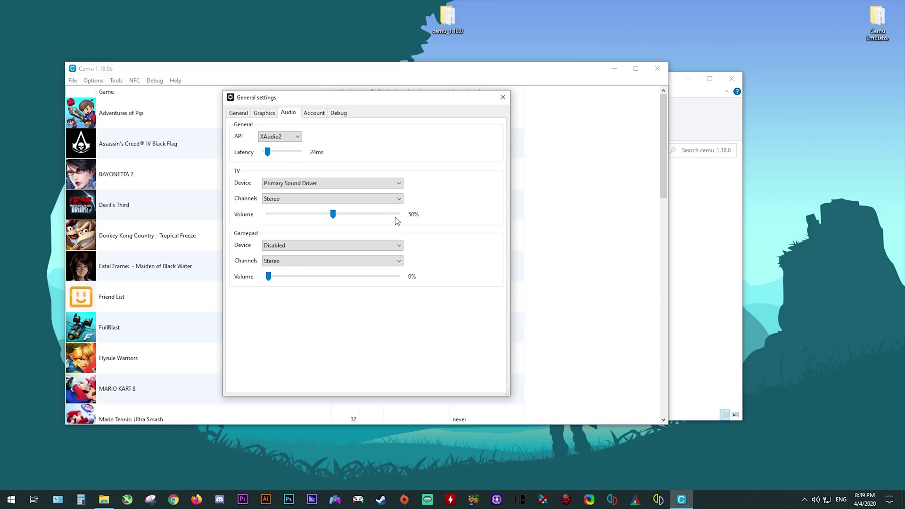
left_click(392, 199)
left_click(312, 223)
left_click(312, 248)
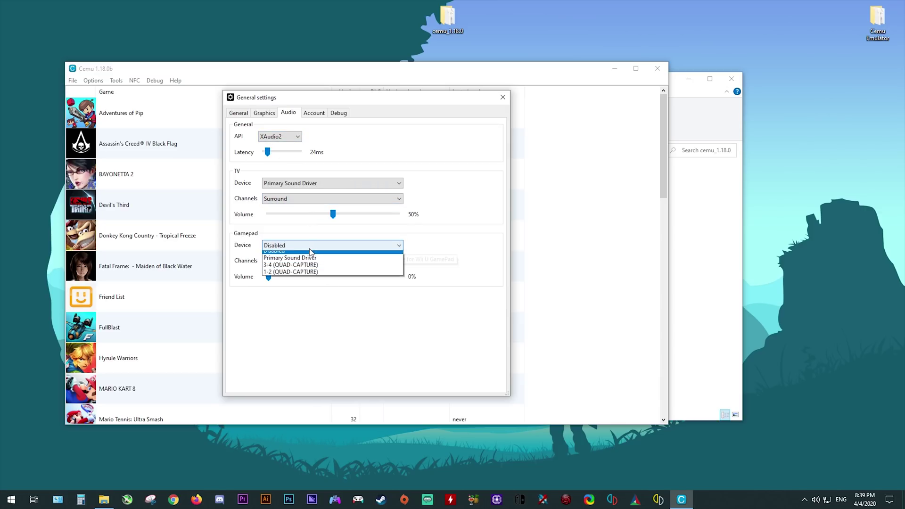
left_click(302, 263)
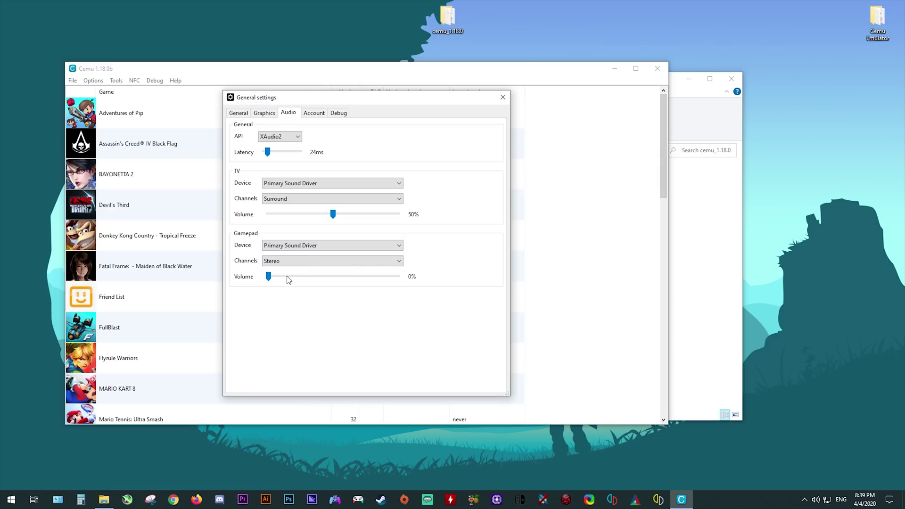
left_click_drag(270, 276, 333, 283)
left_click(314, 113)
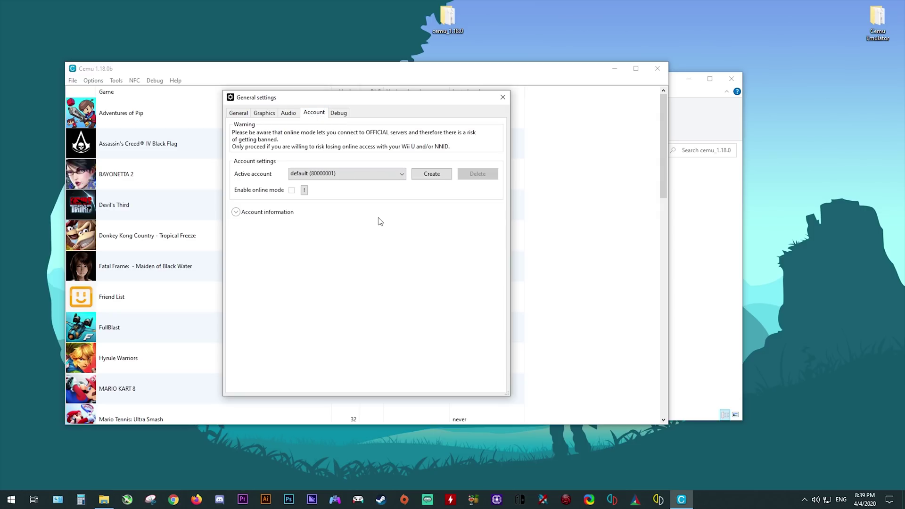
Step: Create a second Cemu account, entering its name in the new-account prompt
left_click(401, 174)
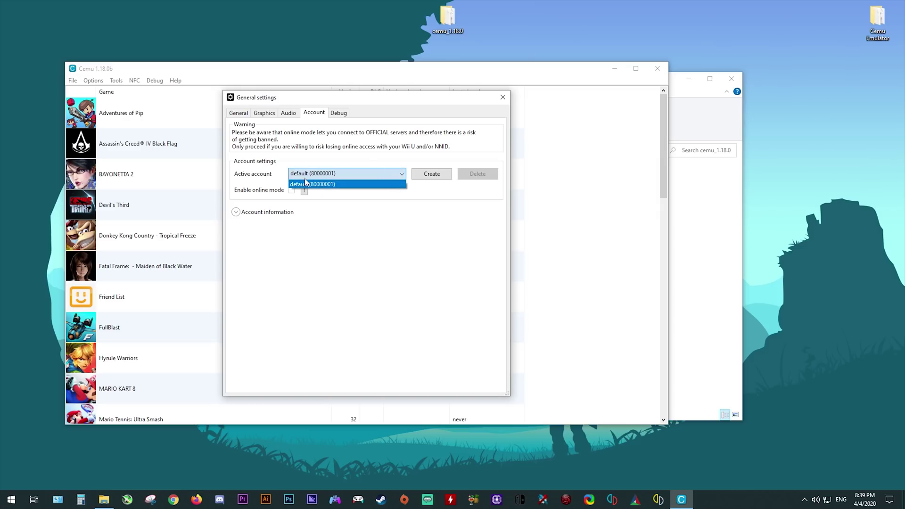
left_click(351, 254)
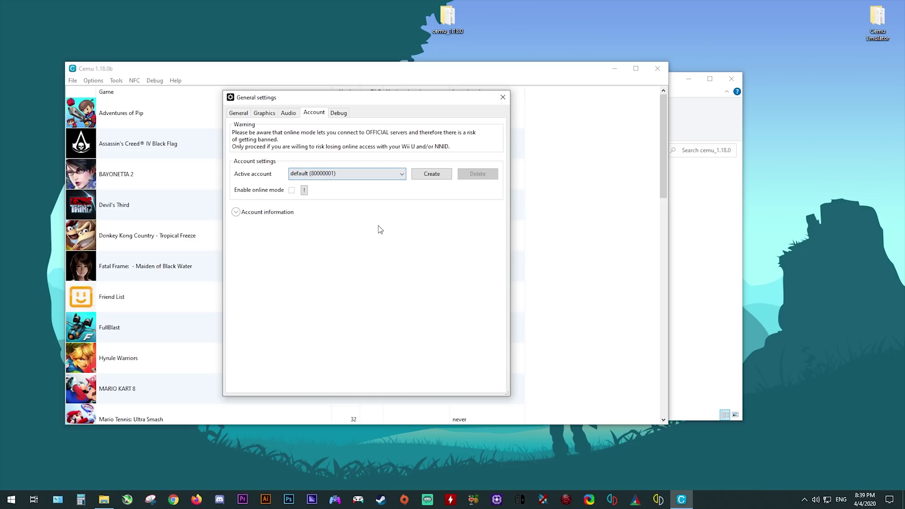
left_click(431, 173)
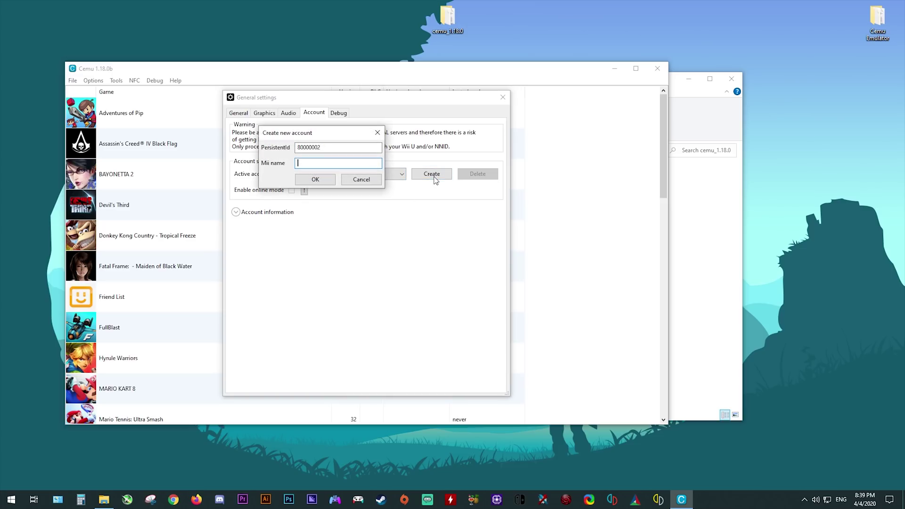
type("account 2")
left_click(310, 178)
Step: Switch between accounts, cancel deleting account 2, and leave the default account active
left_click(357, 174)
left_click(327, 184)
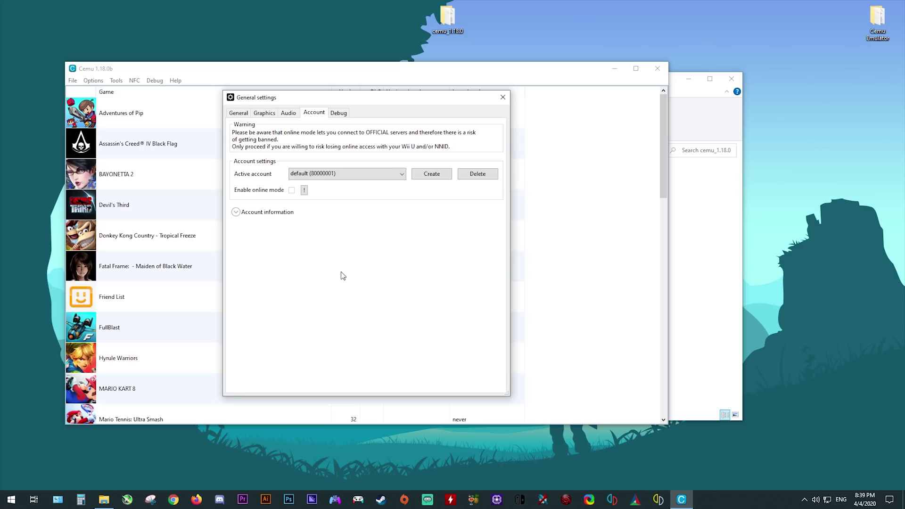
left_click(377, 174)
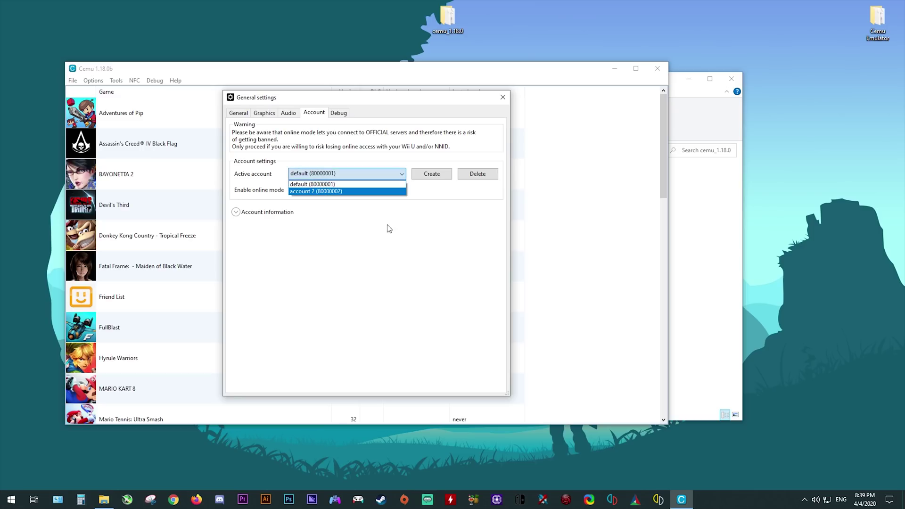
left_click(333, 191)
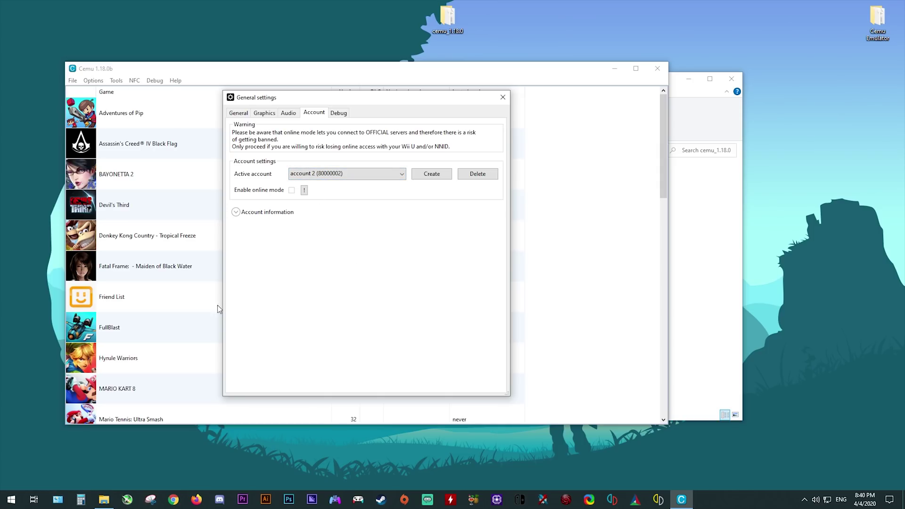
left_click(383, 178)
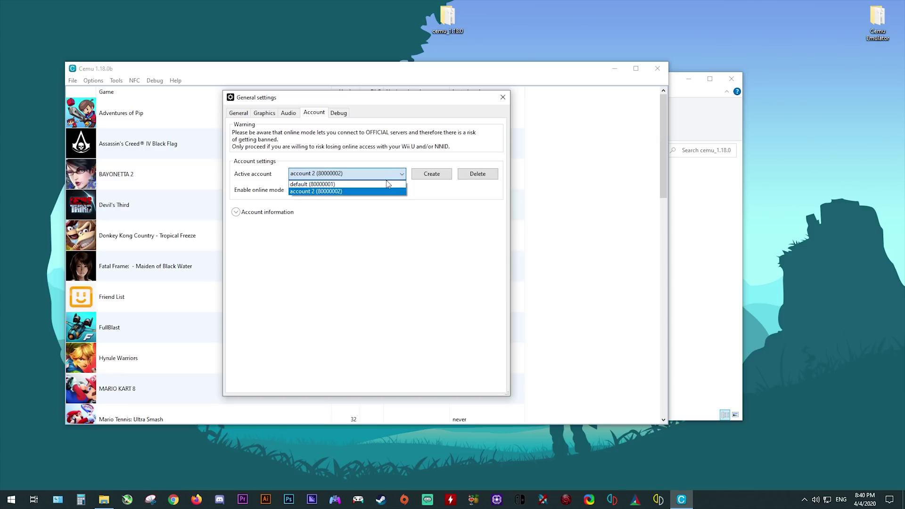
left_click(329, 191)
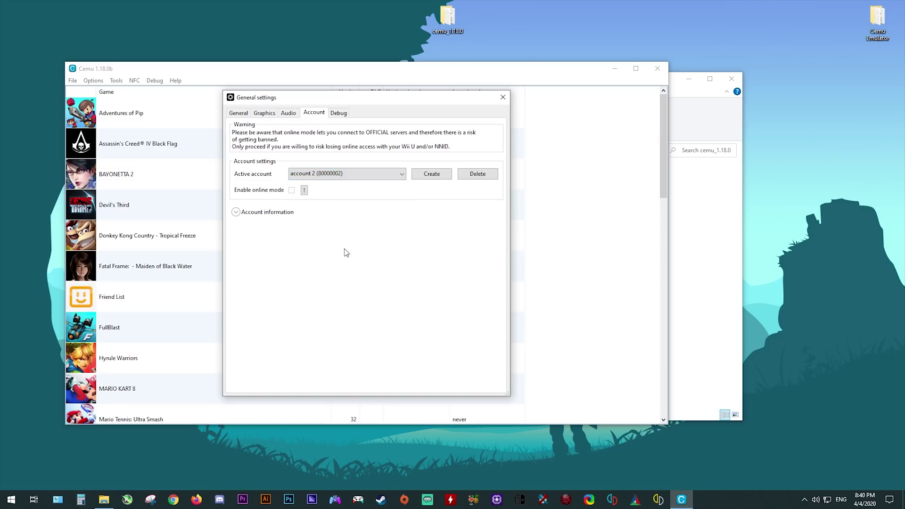
left_click(477, 175)
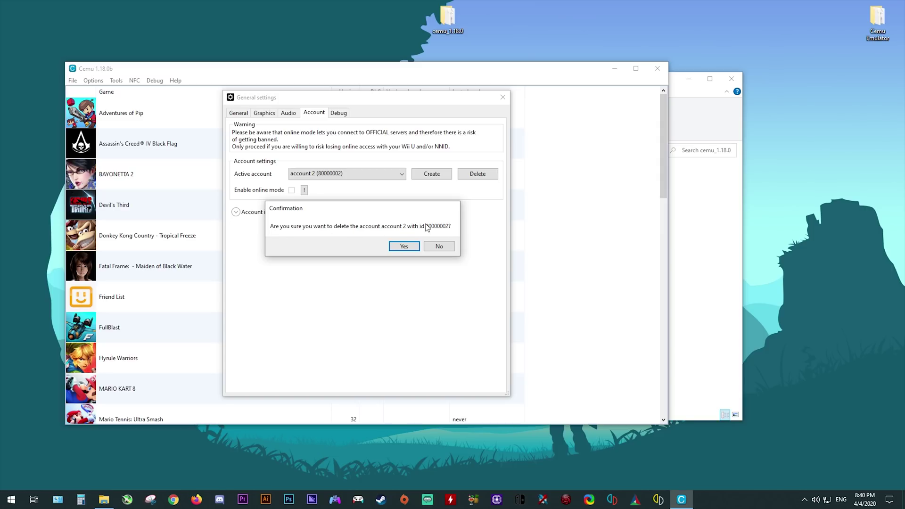
left_click(438, 248)
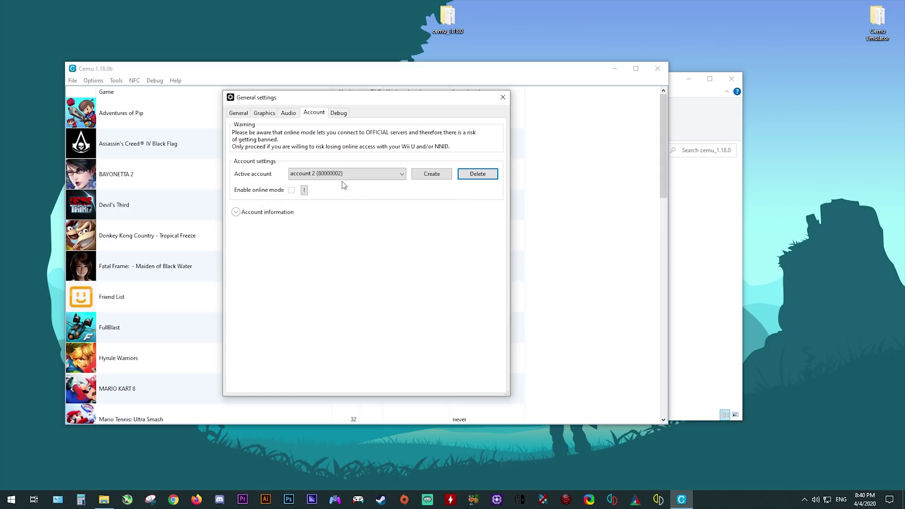
left_click(377, 175)
left_click(339, 191)
Step: Review the Debug, Account, Audio, Graphics and General pages, then close the General settings window
left_click(338, 115)
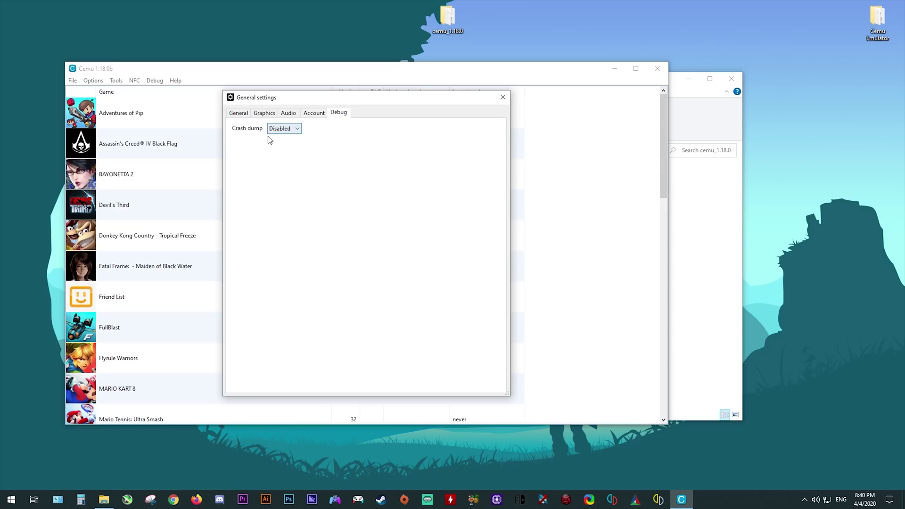
left_click(313, 115)
left_click(289, 115)
left_click(264, 114)
left_click(239, 114)
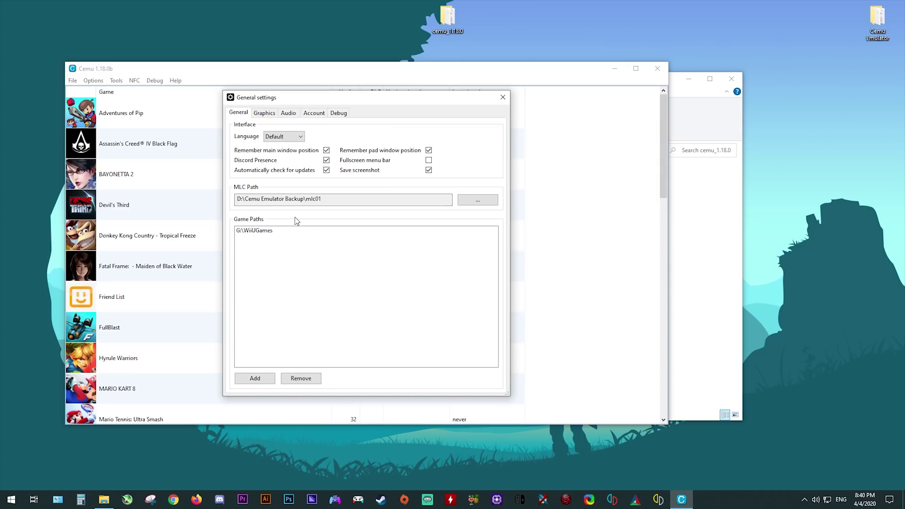
left_click(265, 113)
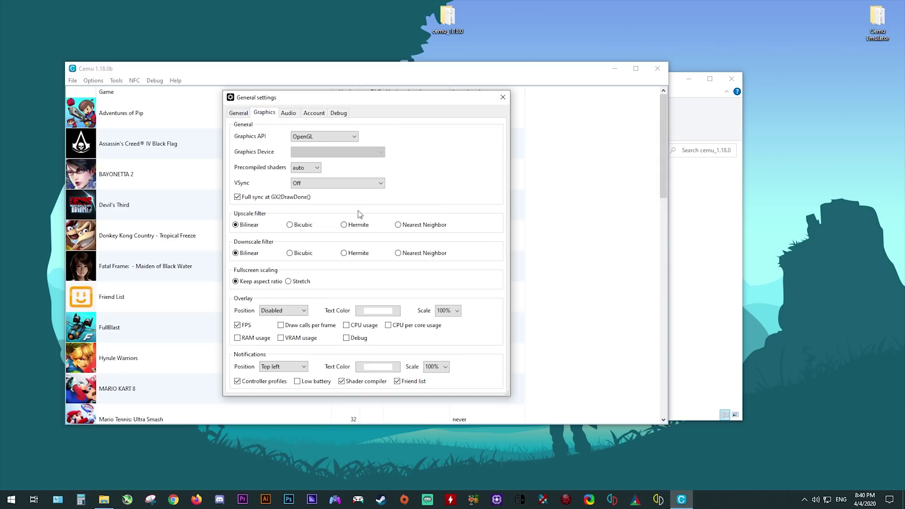
left_click(502, 97)
left_click(97, 82)
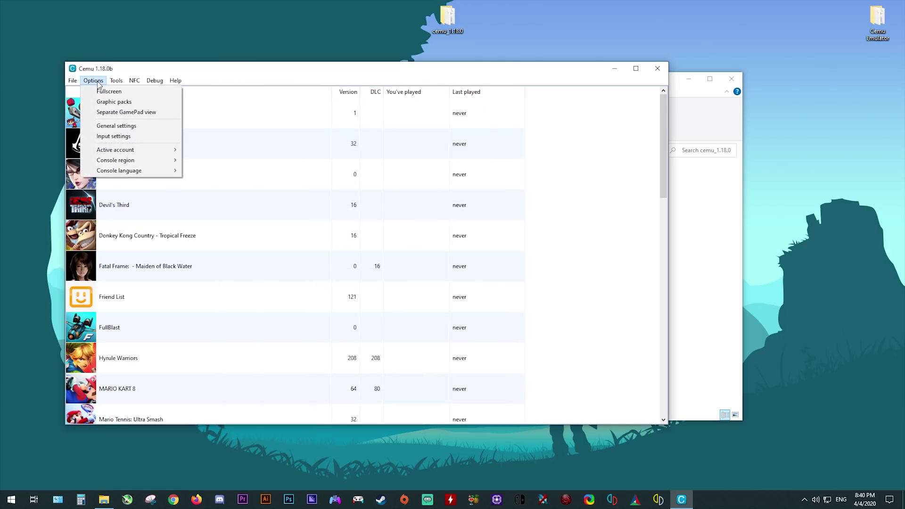
Step: Browse the Console language and Debug menus, then scroll the game list down to Breath of the Wild
mouse_move(157, 152)
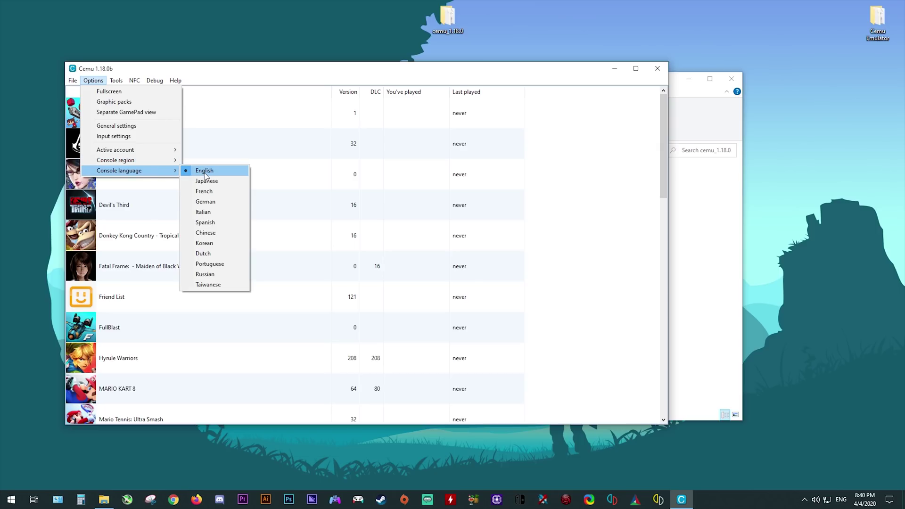
mouse_move(133, 84)
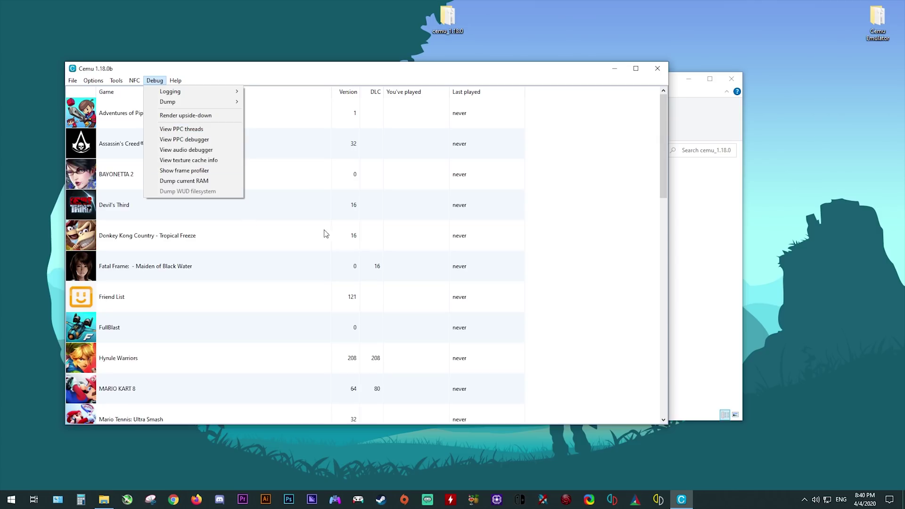
left_click(505, 97)
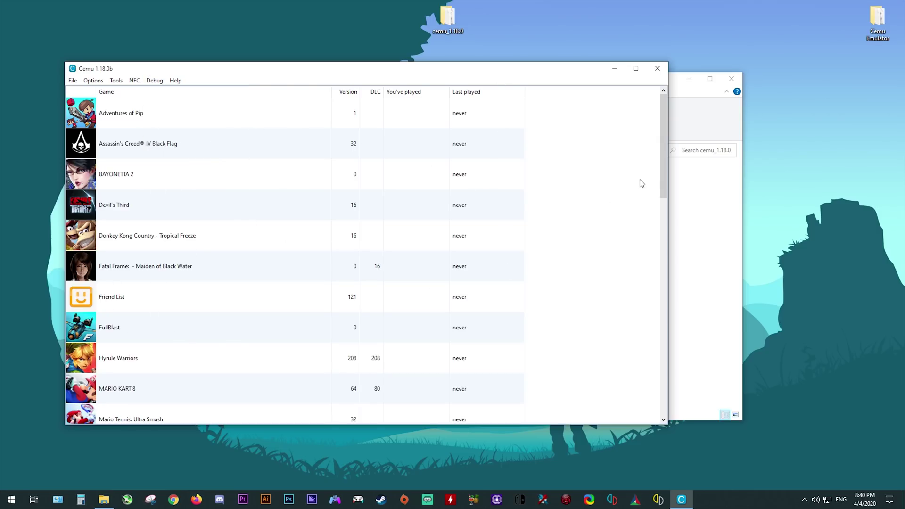
left_click_drag(665, 161, 638, 344)
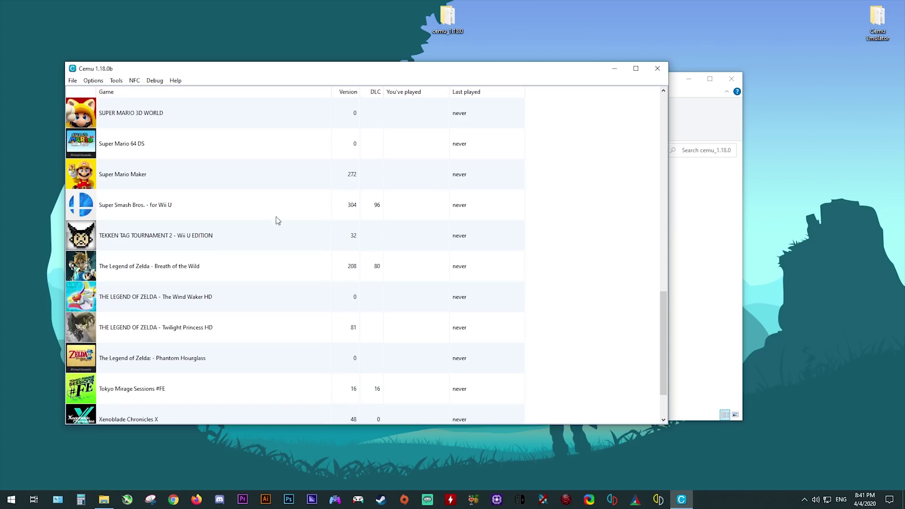
left_click(72, 81)
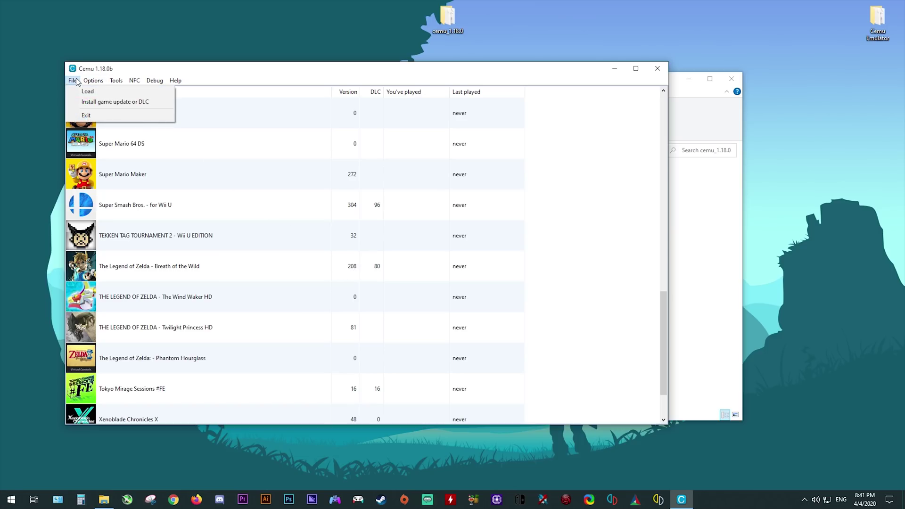
left_click(130, 103)
left_click(94, 179)
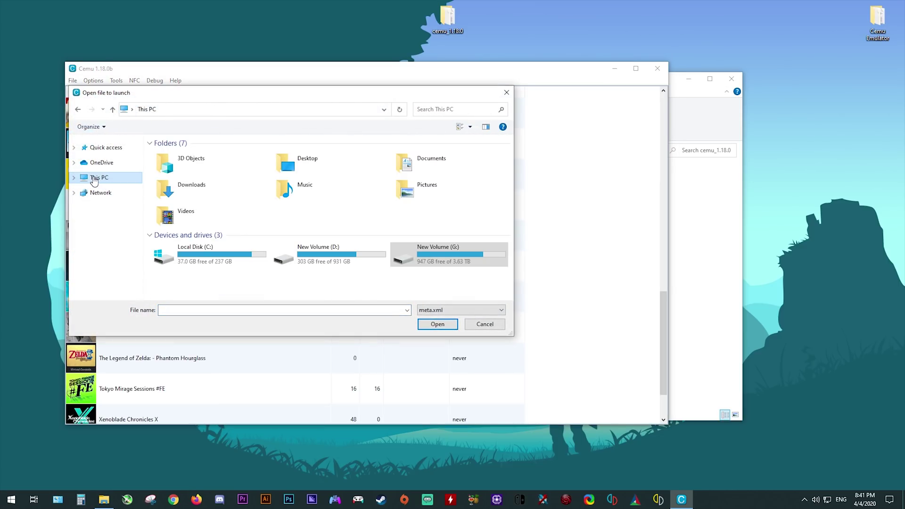
double_click(280, 256)
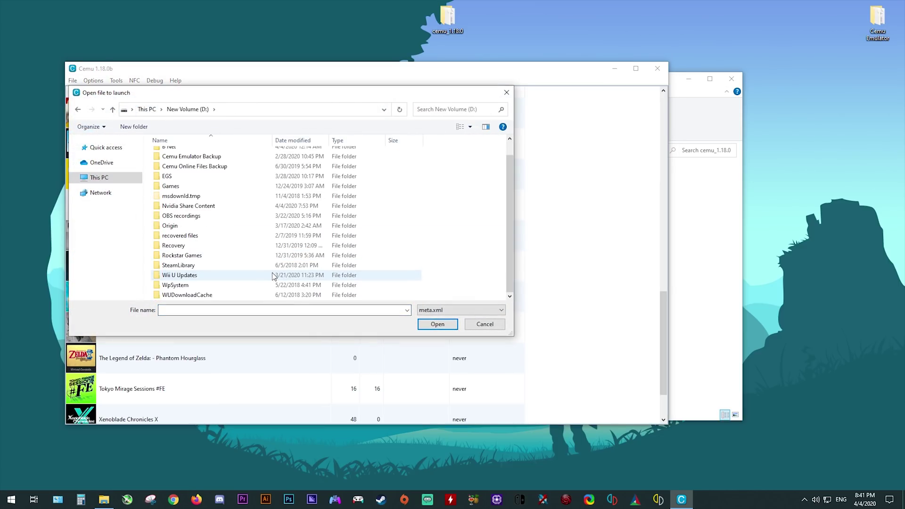
double_click(189, 275)
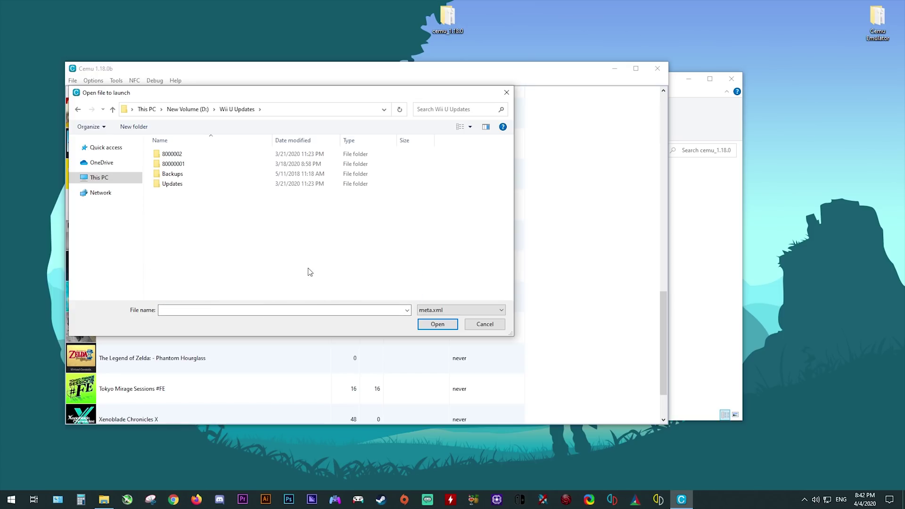
double_click(179, 184)
left_click_drag(416, 137, 432, 138)
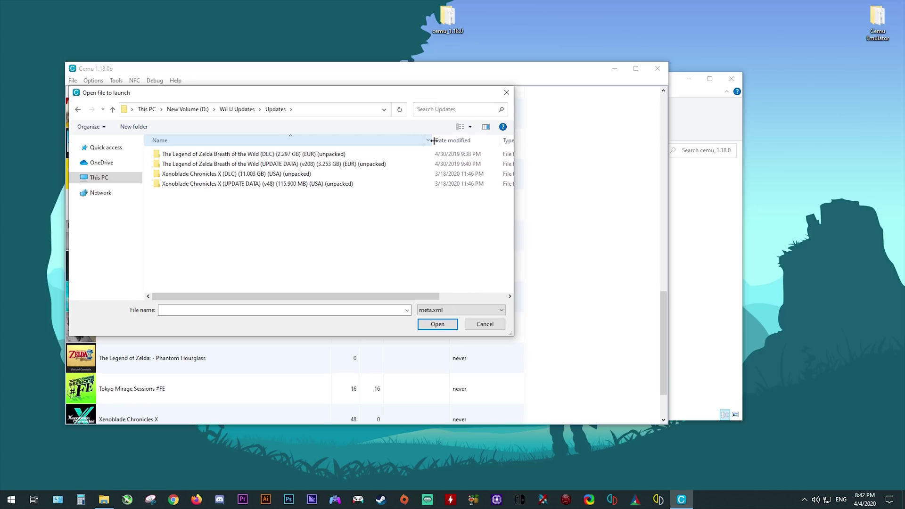
double_click(304, 168)
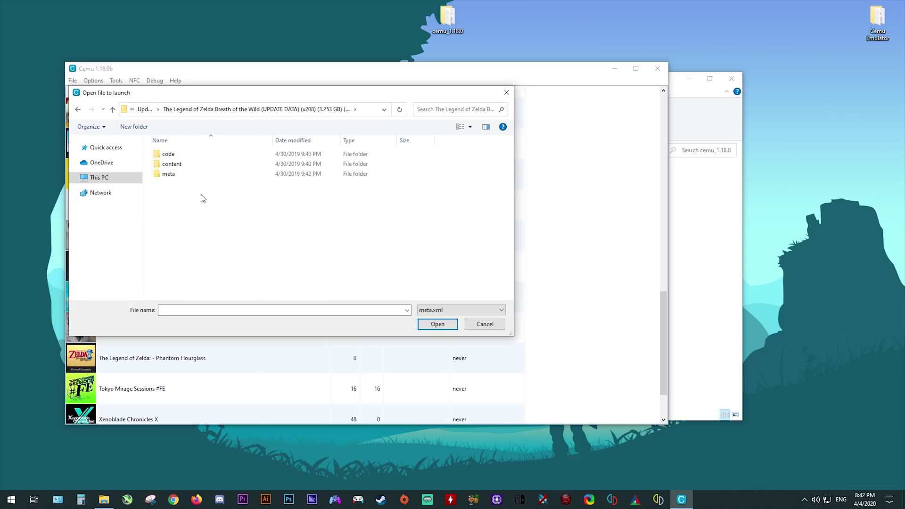
double_click(176, 174)
left_click(175, 159)
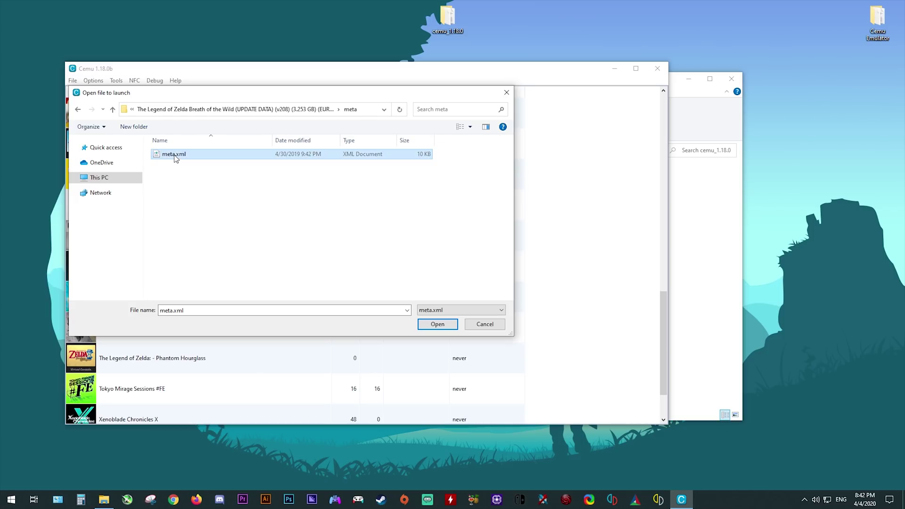
left_click(432, 325)
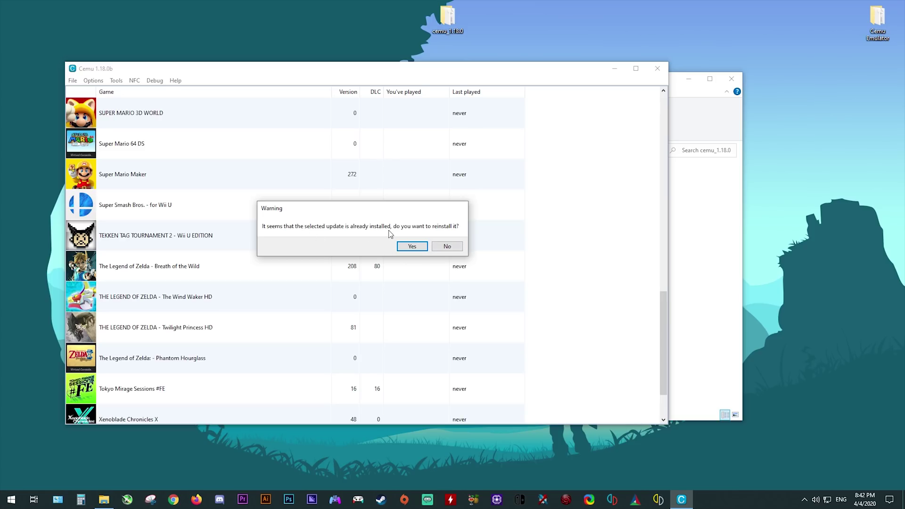
left_click(447, 247)
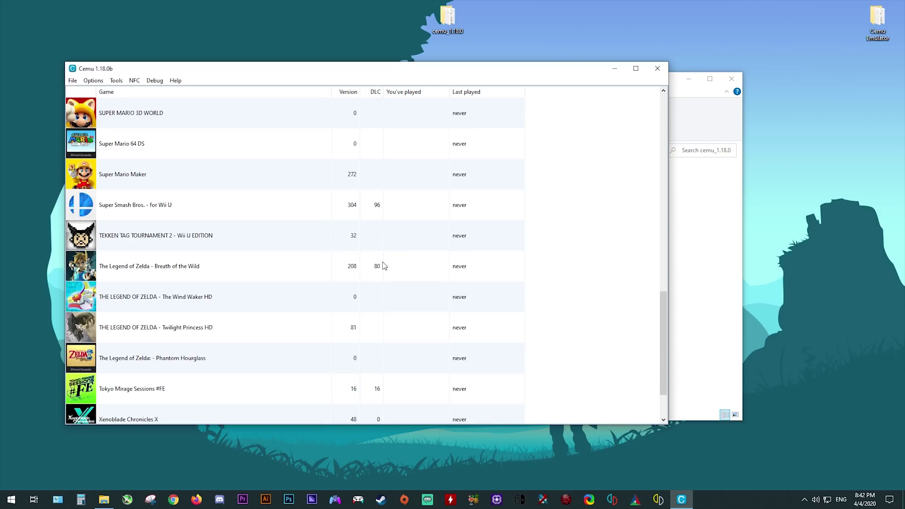
left_click(73, 81)
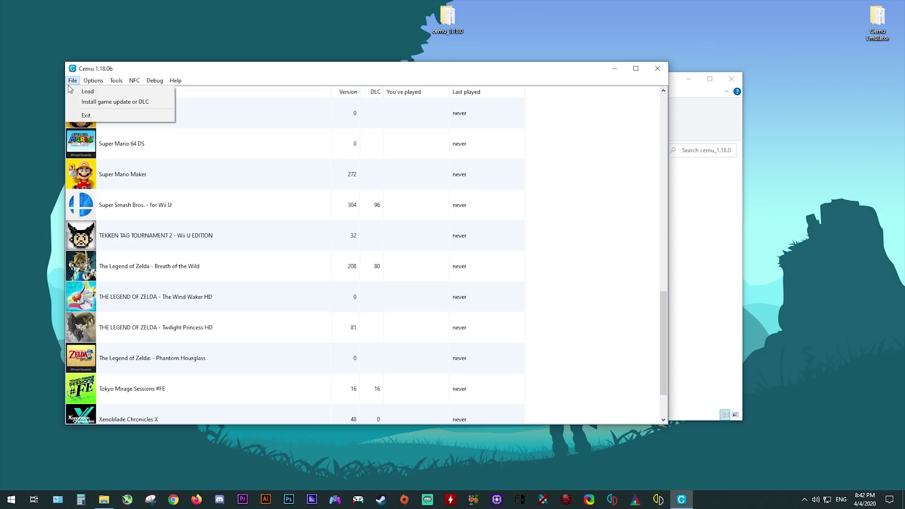
left_click(89, 101)
left_click(112, 110)
left_click(112, 109)
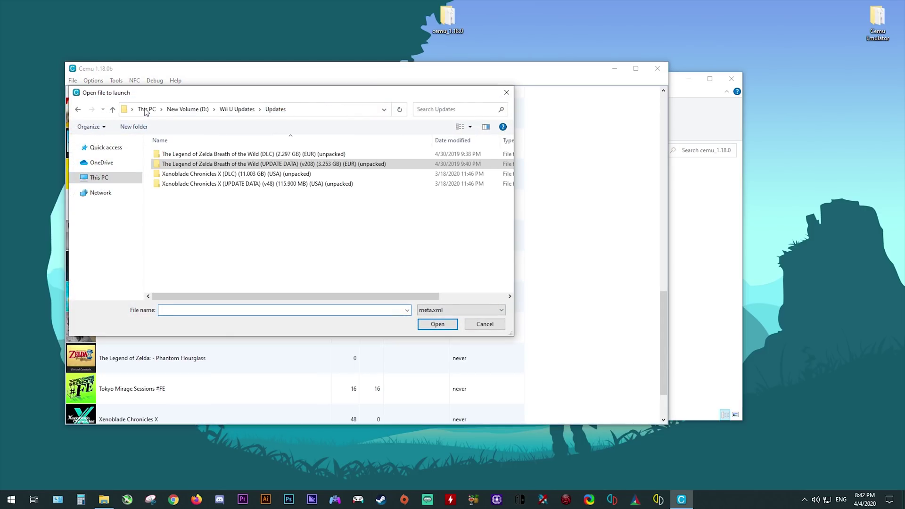
double_click(262, 155)
double_click(179, 175)
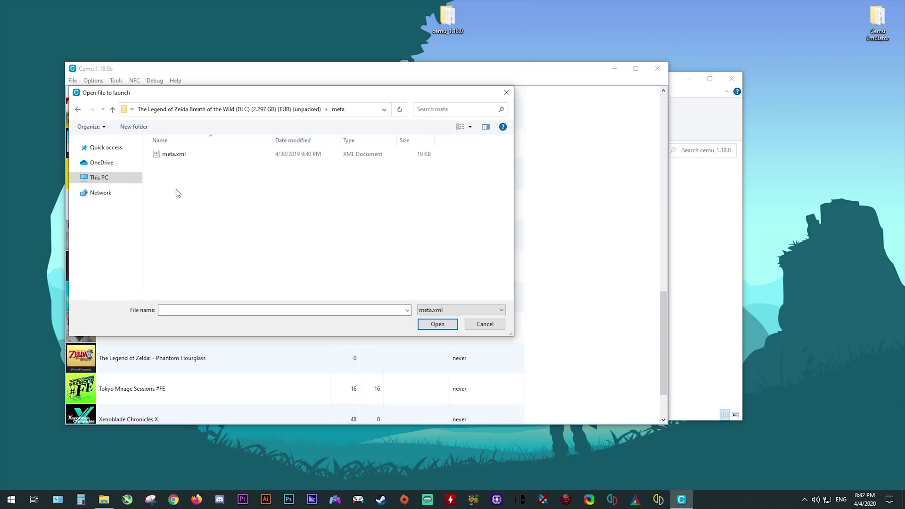
left_click(177, 158)
left_click(437, 324)
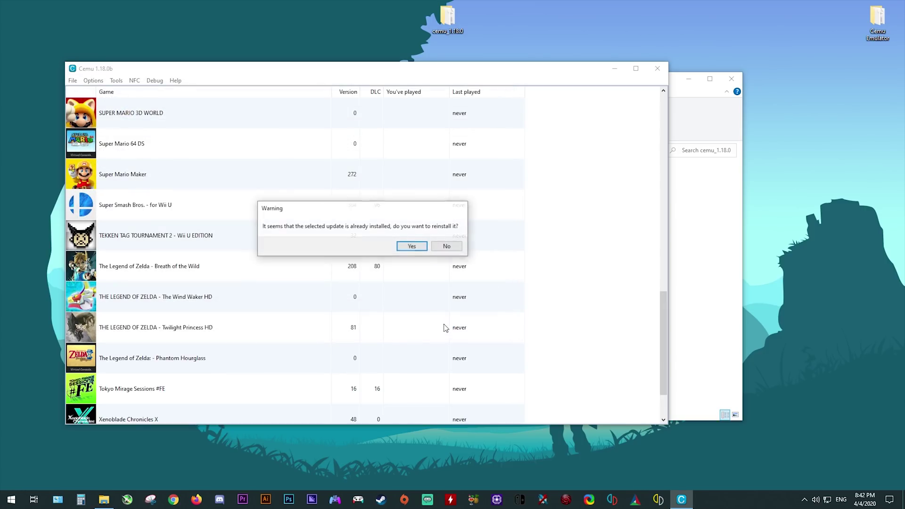
left_click(447, 246)
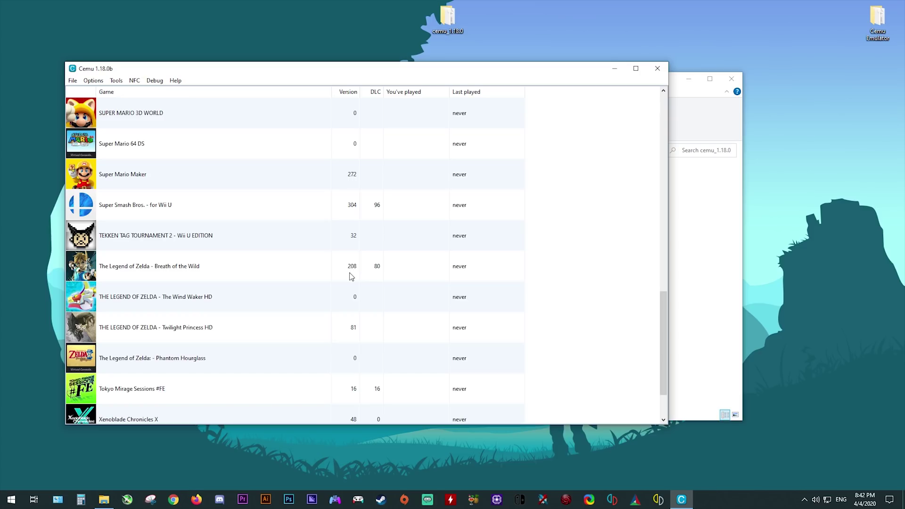
Step: Favourite Breath of the Wild, Wind Waker HD, TEKKEN TAG TOURNAMENT 2 and Super Smash Bros., then scroll to the top
right_click(145, 270)
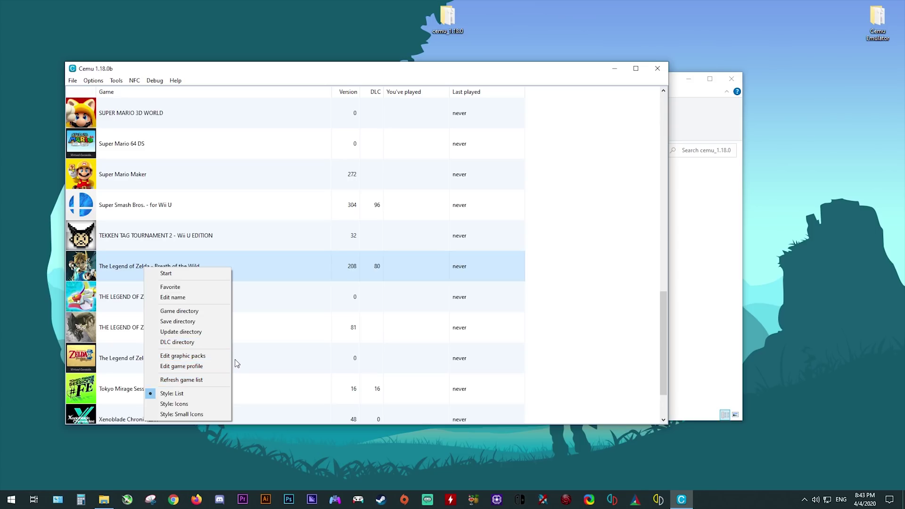
left_click(171, 287)
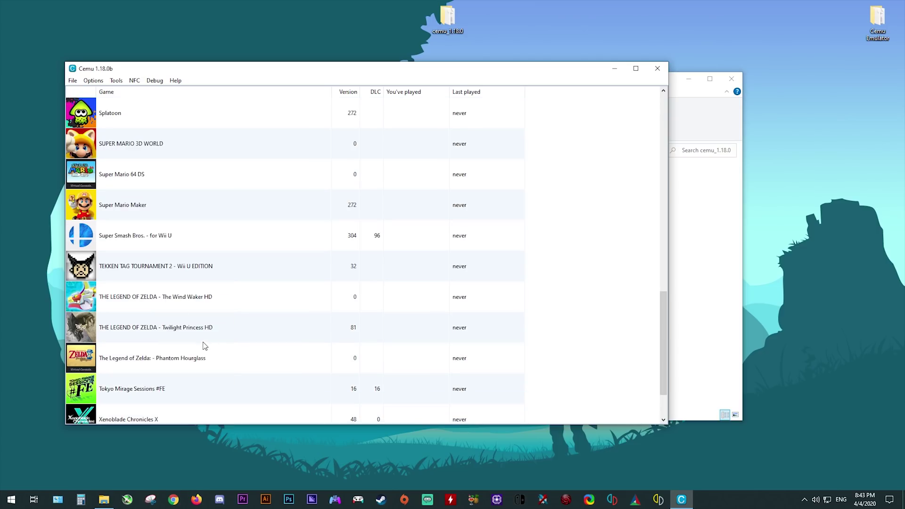
right_click(140, 298)
left_click(165, 316)
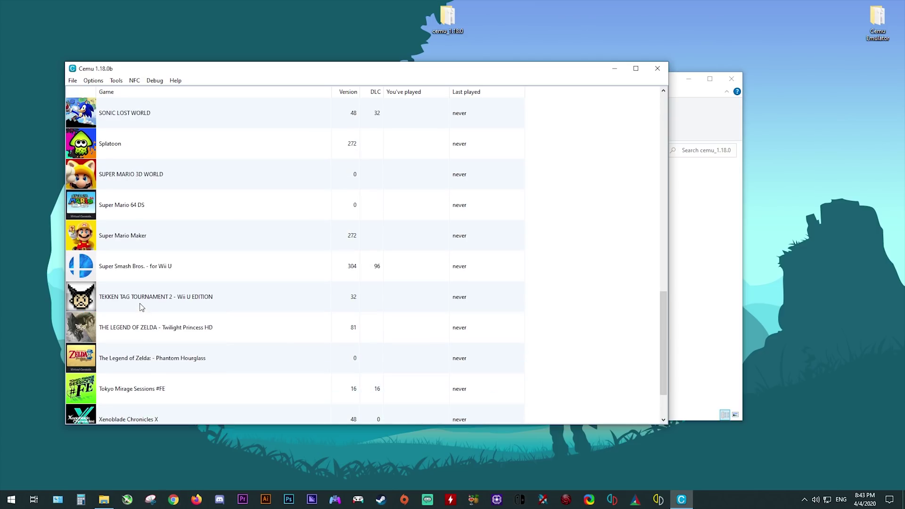
right_click(136, 301)
left_click(165, 321)
right_click(131, 300)
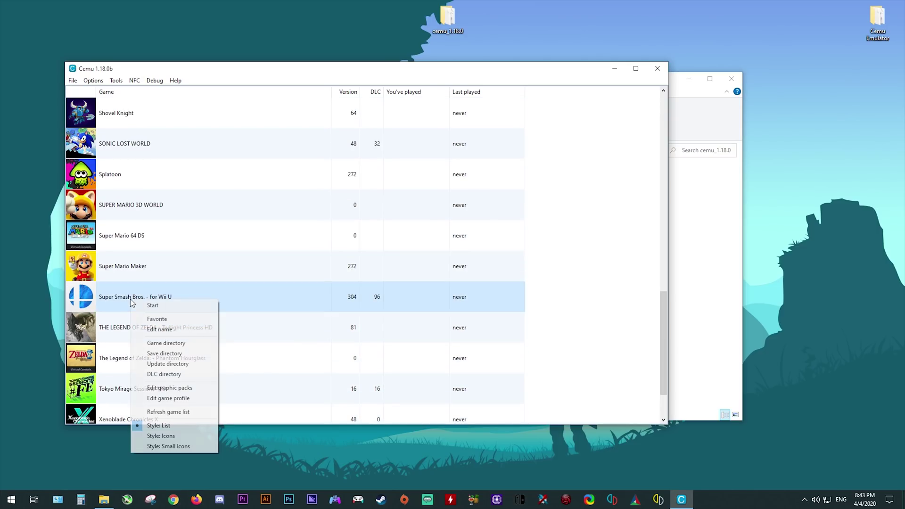
left_click(151, 320)
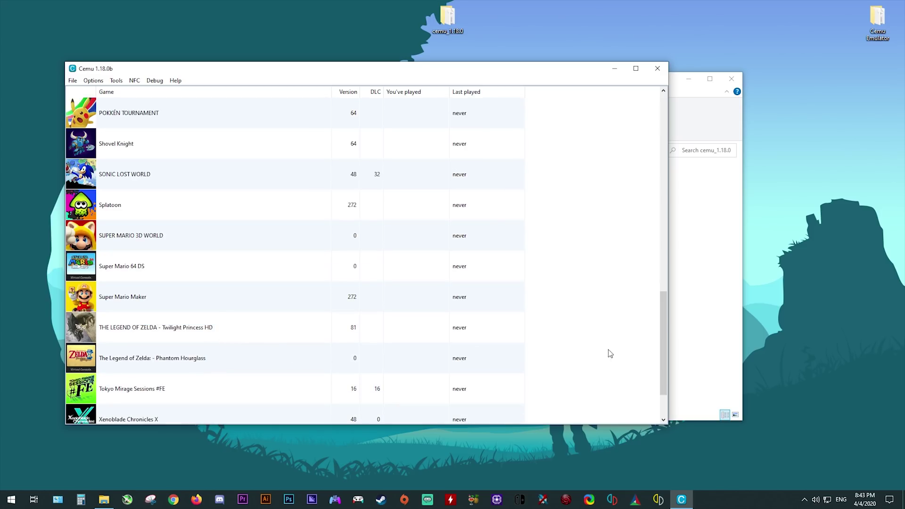
left_click_drag(663, 341, 653, 118)
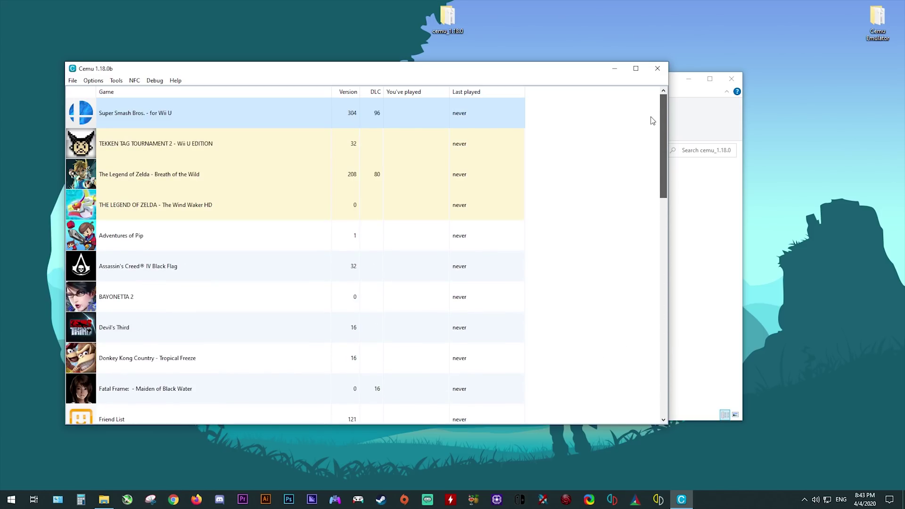
left_click(602, 260)
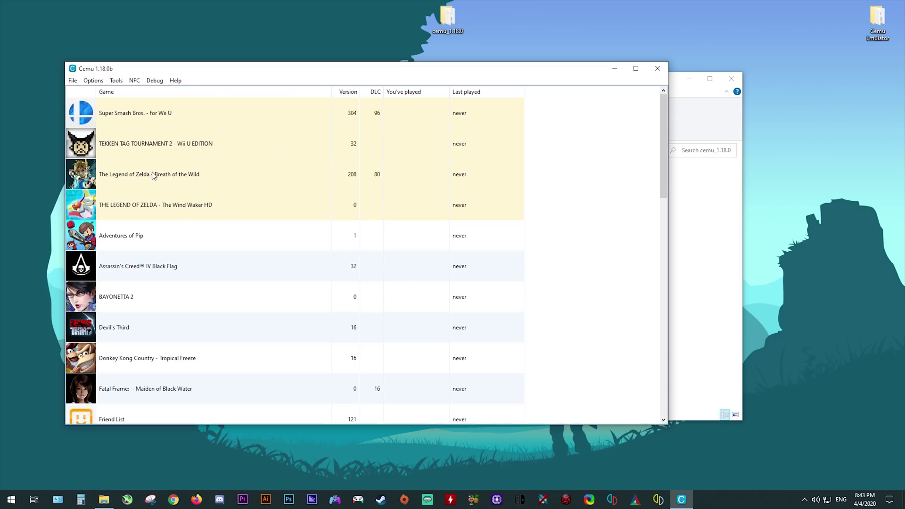
Step: Give Breath of the Wild's game profile Triplecore-Recompiler CPU mode and a 100000 thread quantum
right_click(152, 175)
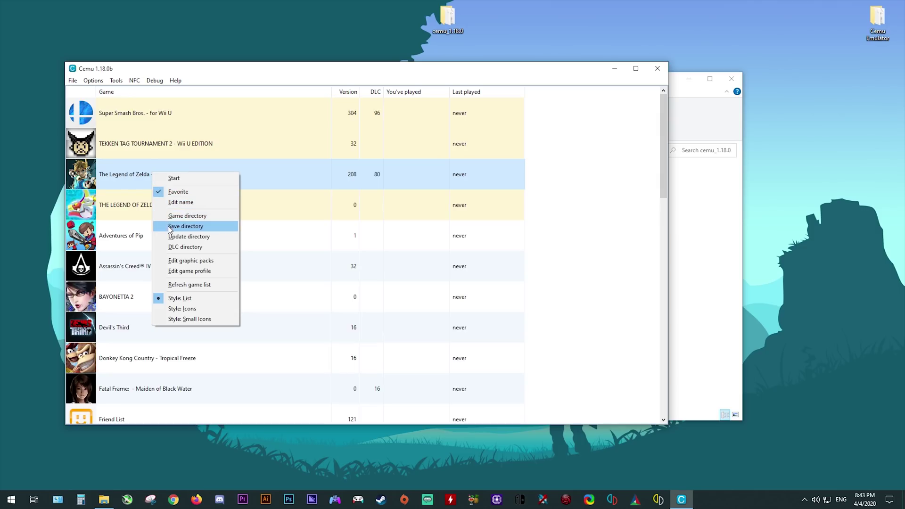
left_click(191, 273)
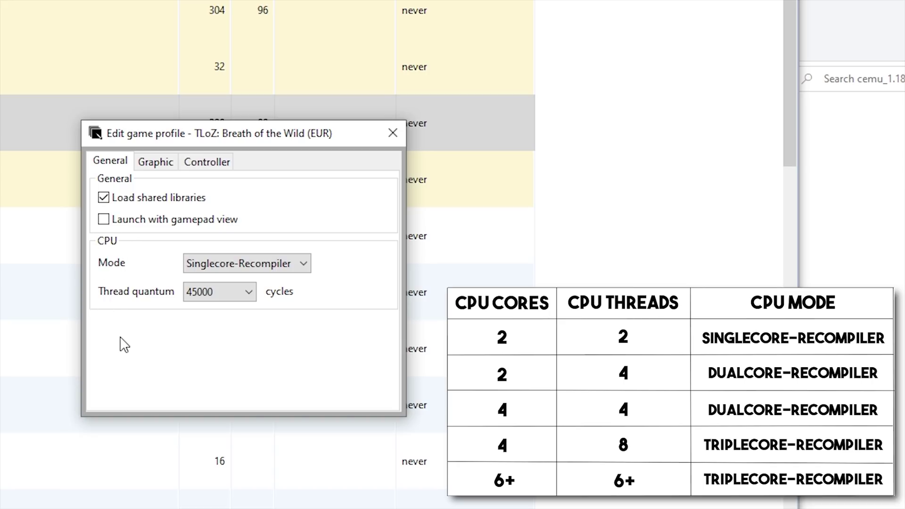
left_click(303, 263)
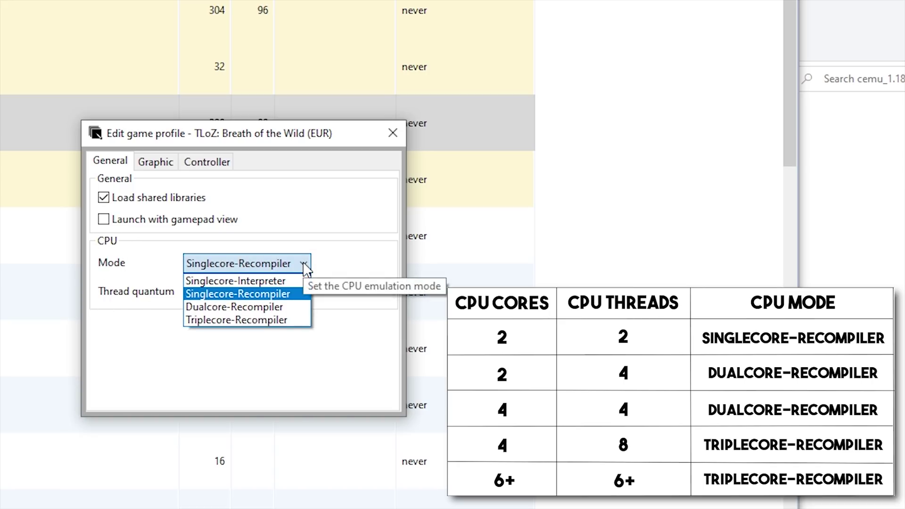
left_click(260, 320)
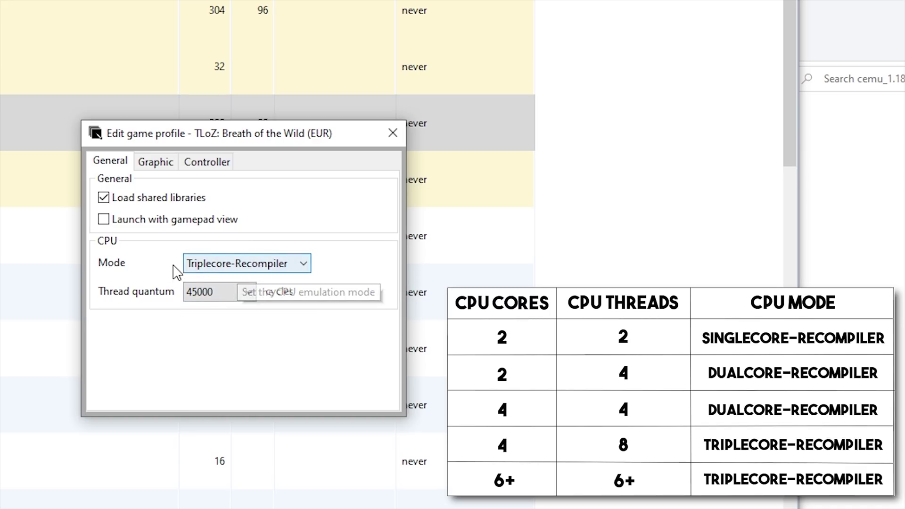
left_click(239, 292)
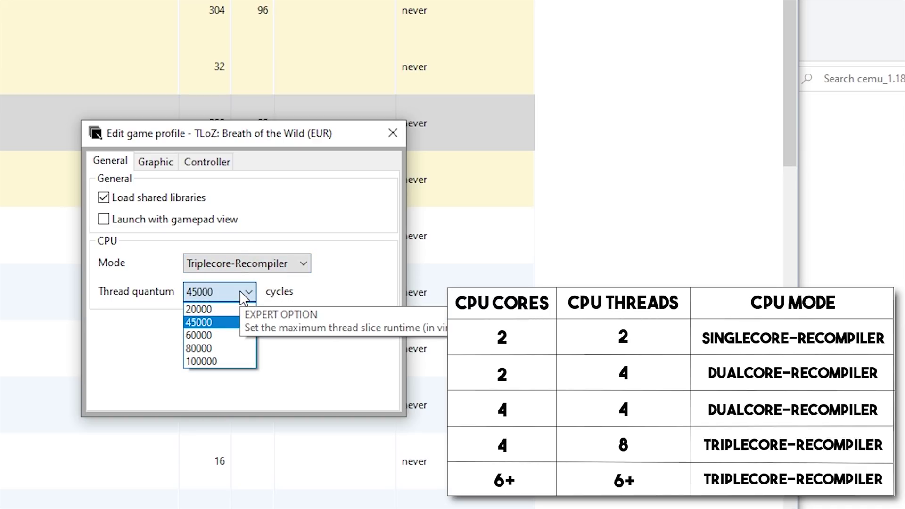
left_click(219, 360)
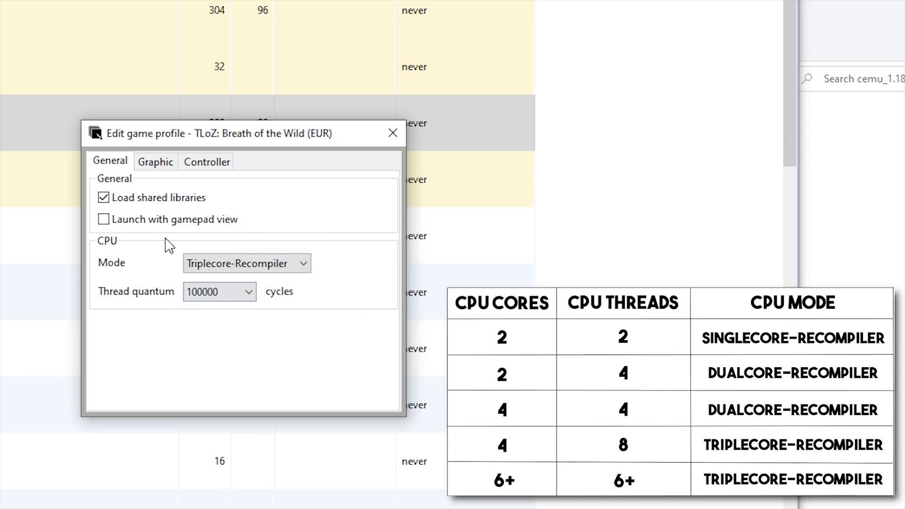
left_click(162, 163)
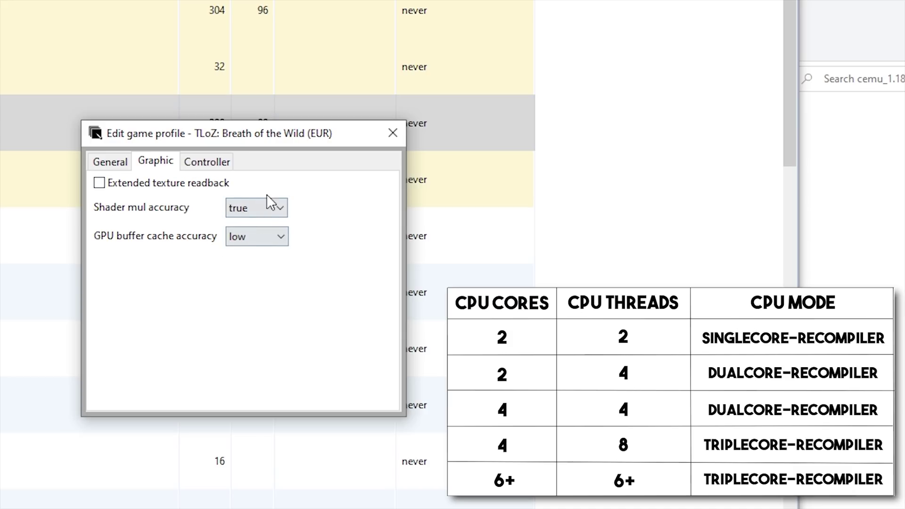
left_click(113, 162)
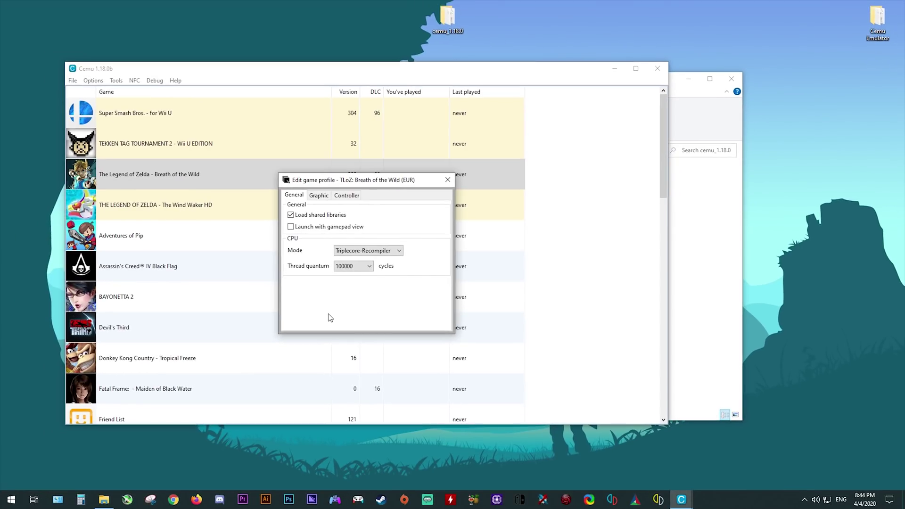
left_click(448, 180)
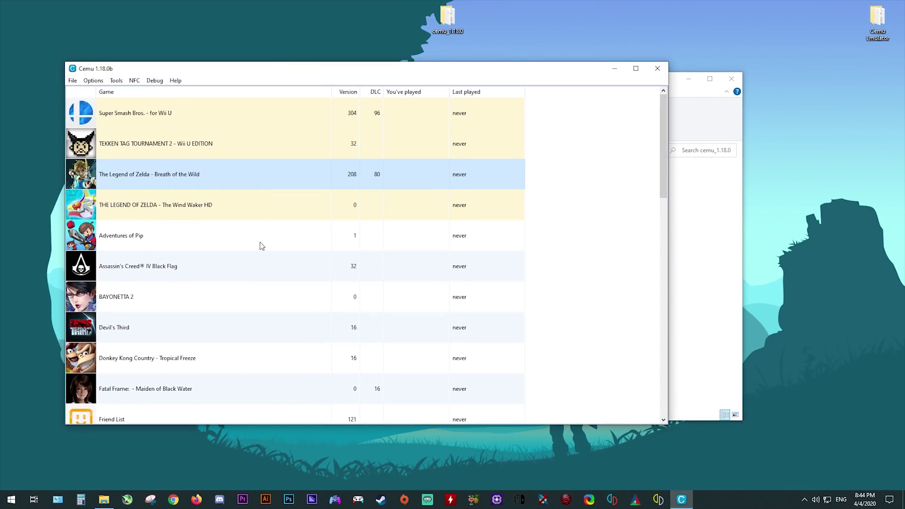
Step: Give Super Smash Bros.' game profile Dualcore-Recompiler CPU mode and a 100000 thread quantum
right_click(128, 115)
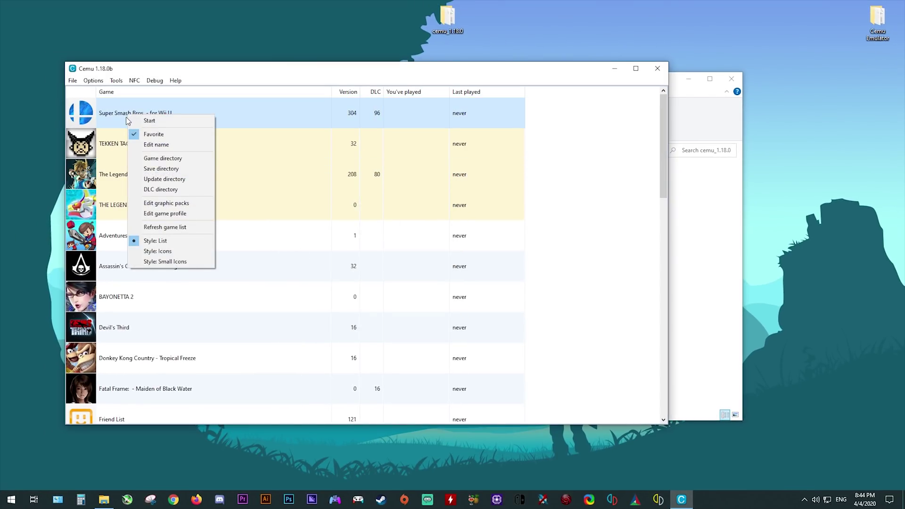
left_click(170, 214)
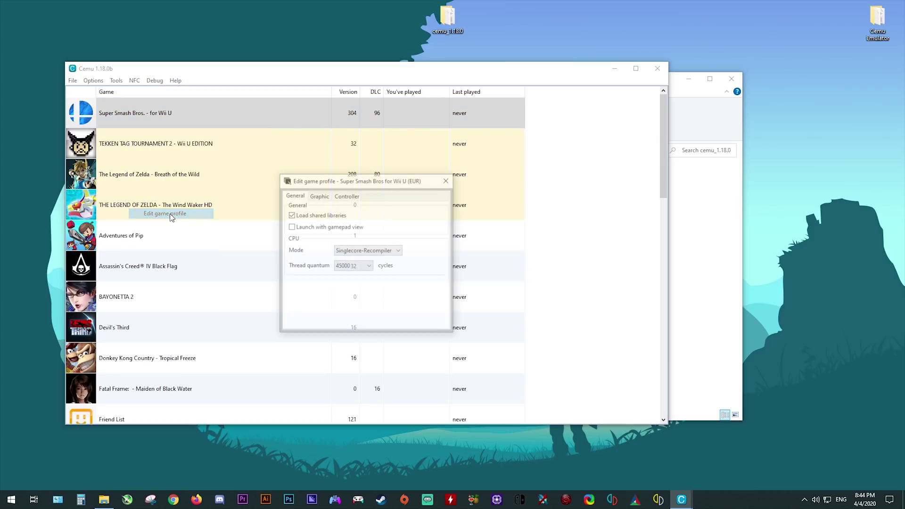
left_click(391, 250)
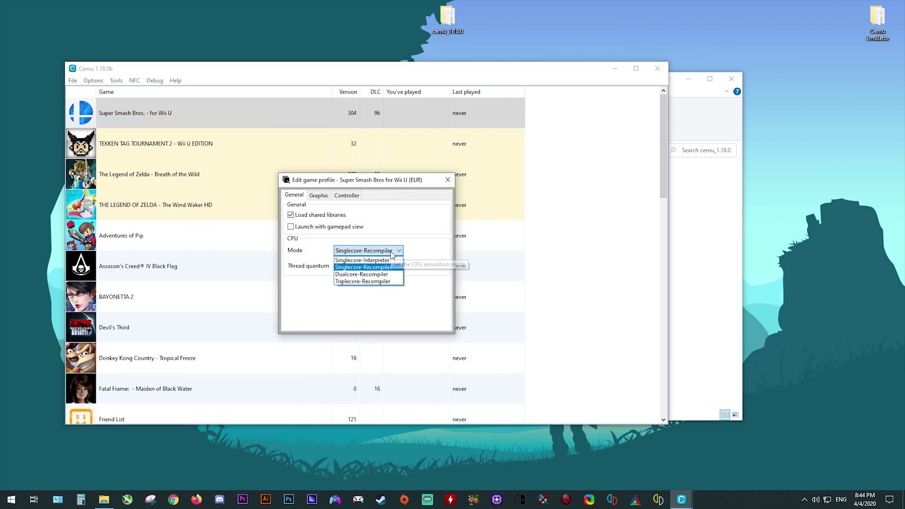
left_click(372, 272)
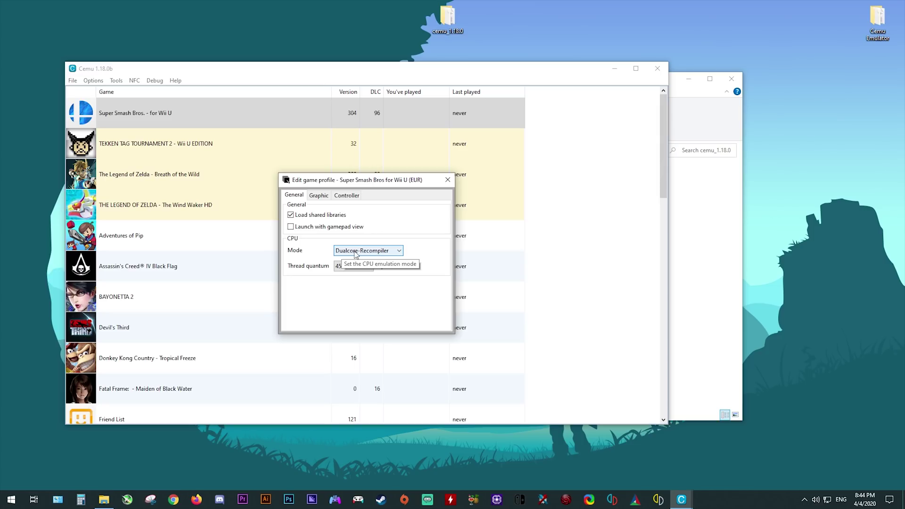
left_click(363, 266)
left_click(357, 303)
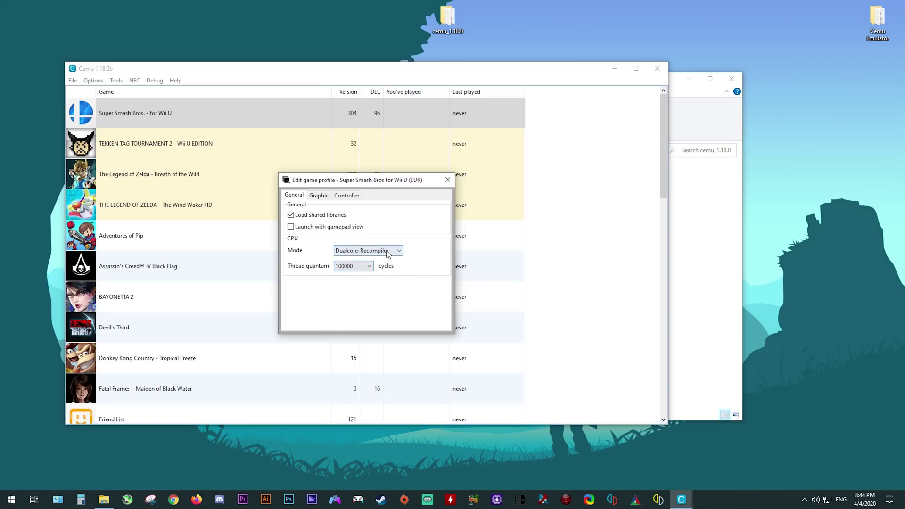
left_click(361, 250)
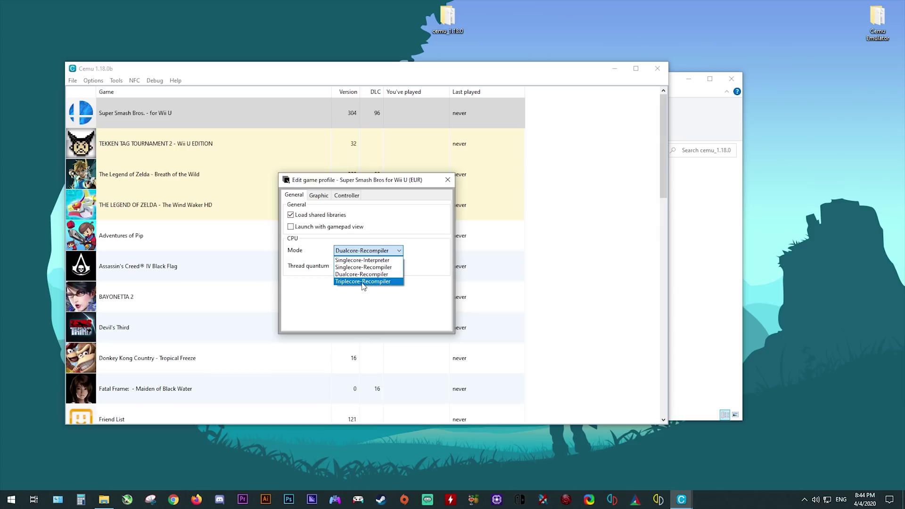
left_click(363, 274)
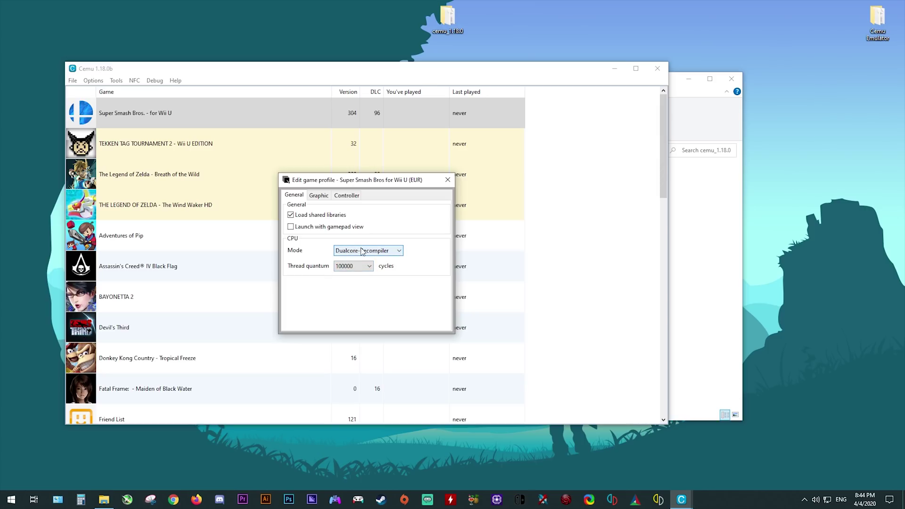
left_click(373, 253)
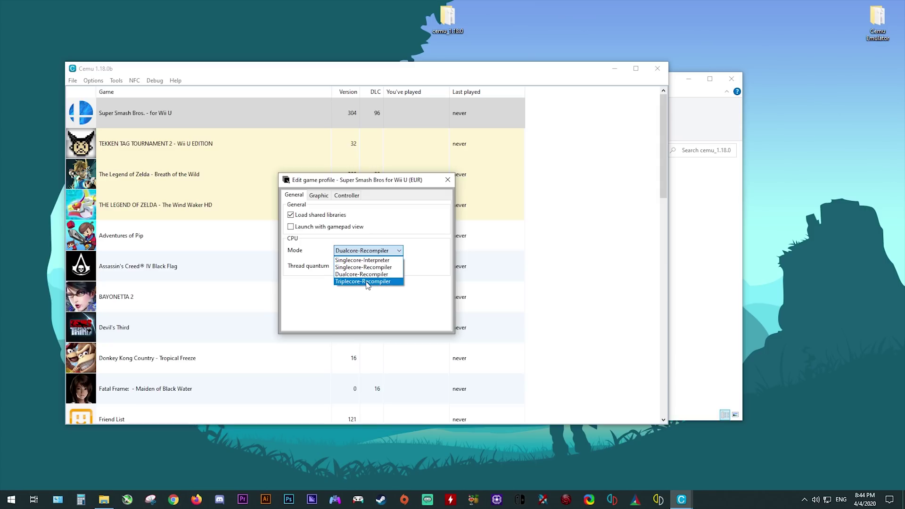
left_click(370, 274)
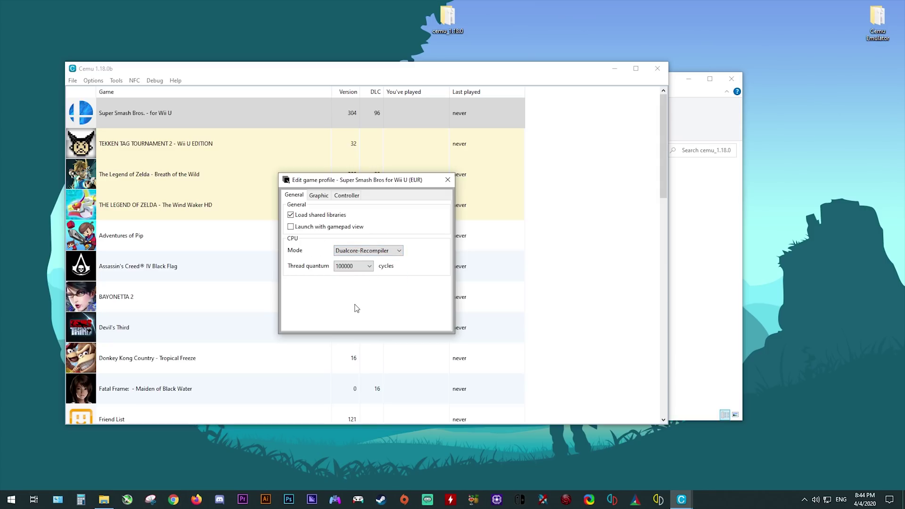
left_click(447, 179)
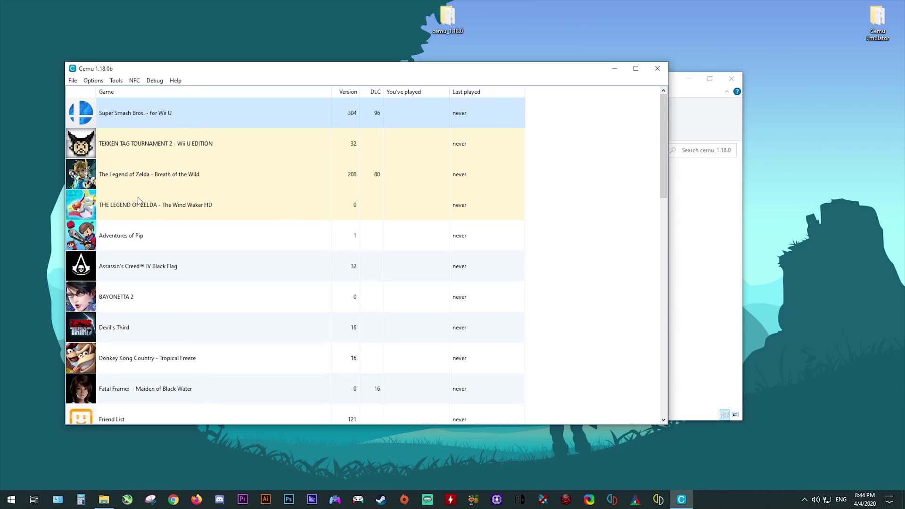
Step: Open Breath of the Wild's graphic packs window and check for pack updates, finding none
right_click(159, 176)
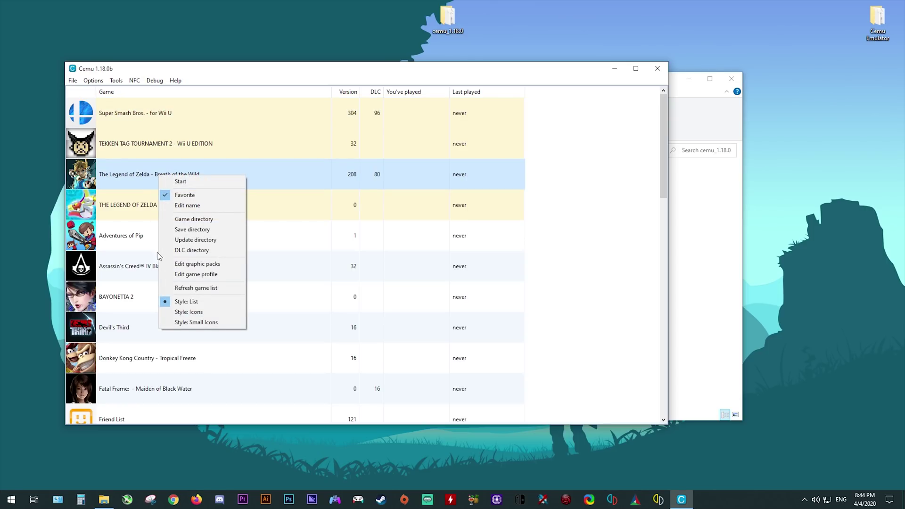
left_click(201, 267)
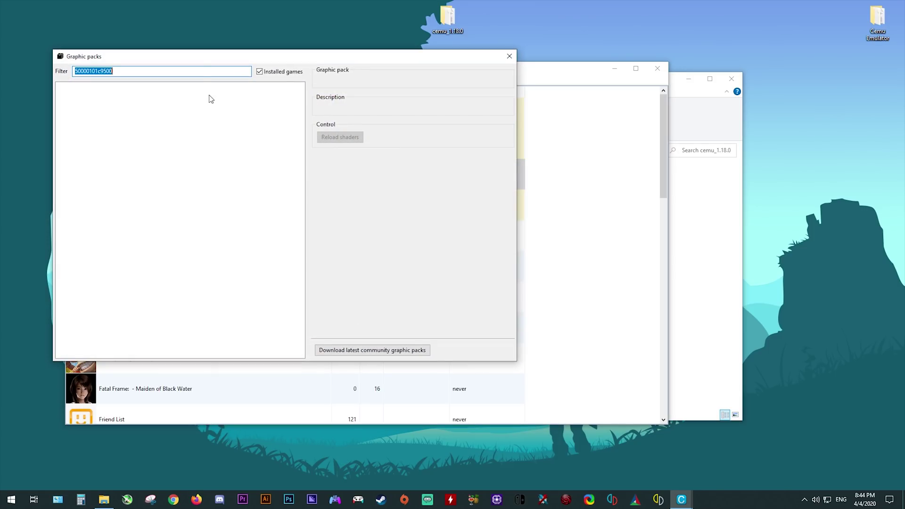
left_click_drag(193, 59, 259, 93)
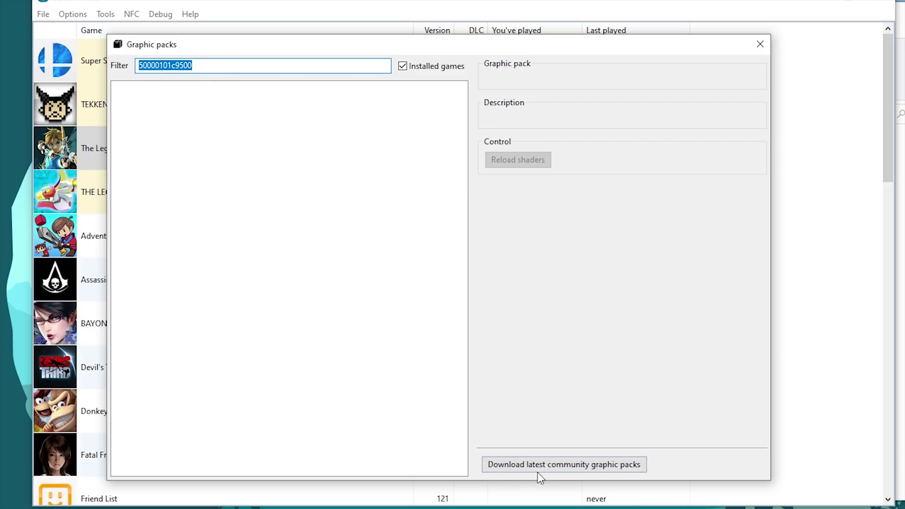
left_click(573, 466)
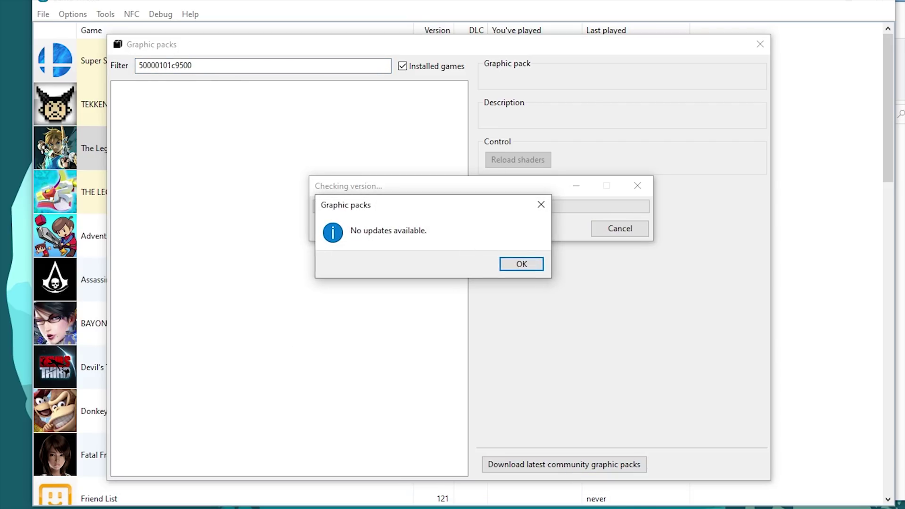
left_click(522, 270)
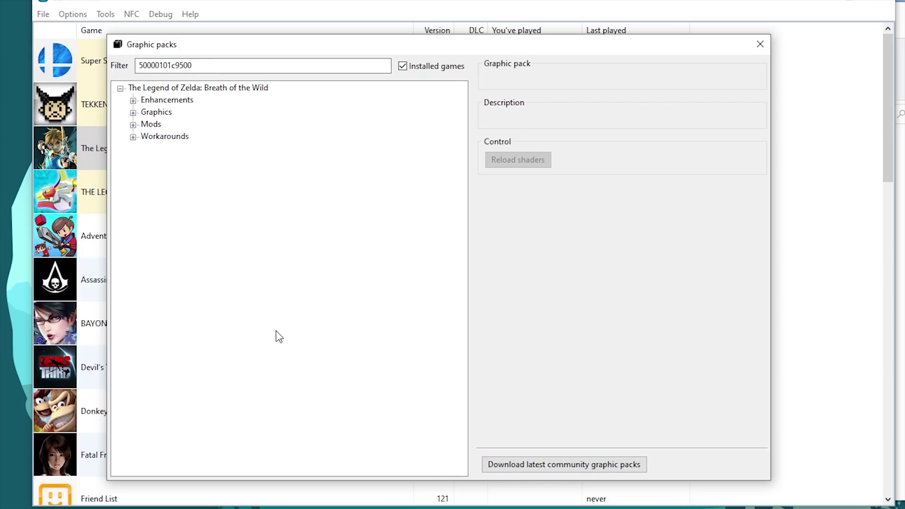
Step: Expand all pack categories and enable Clarity with Serfrost's Preset (Default)
left_click(133, 100)
left_click(133, 173)
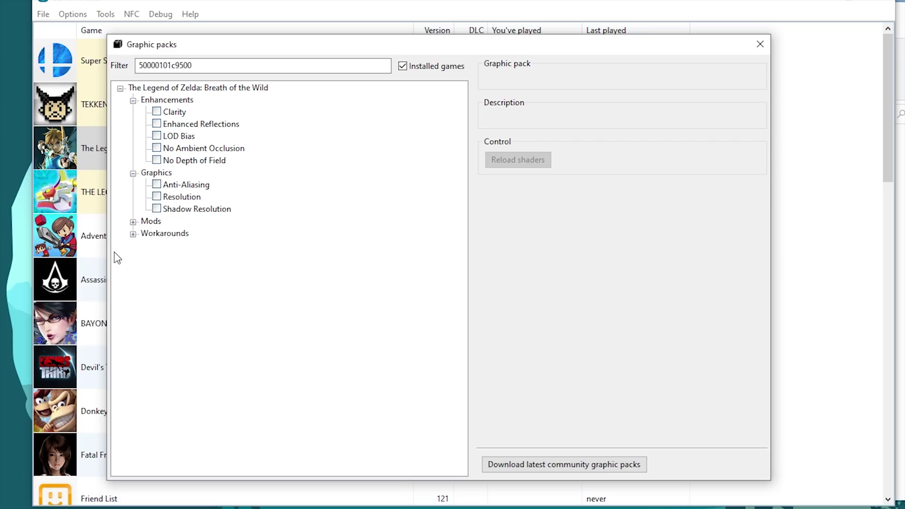
left_click(133, 221)
left_click(132, 392)
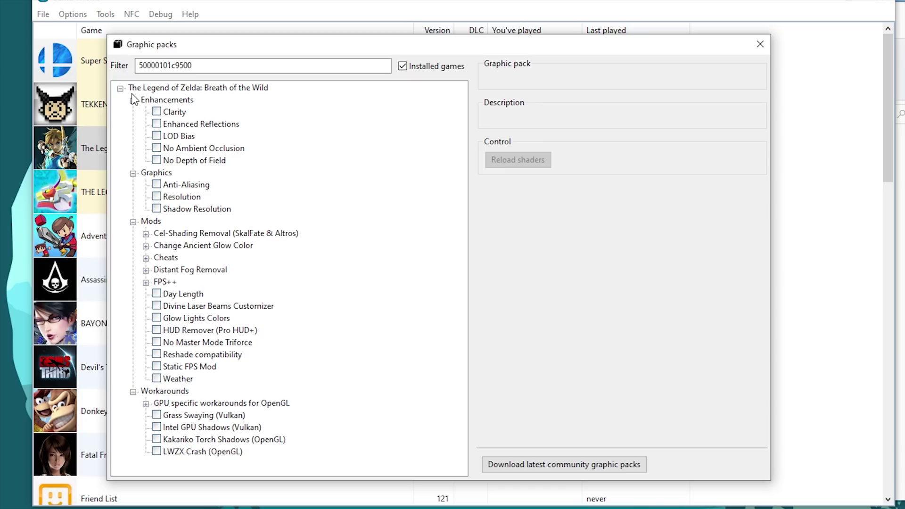
left_click(157, 112)
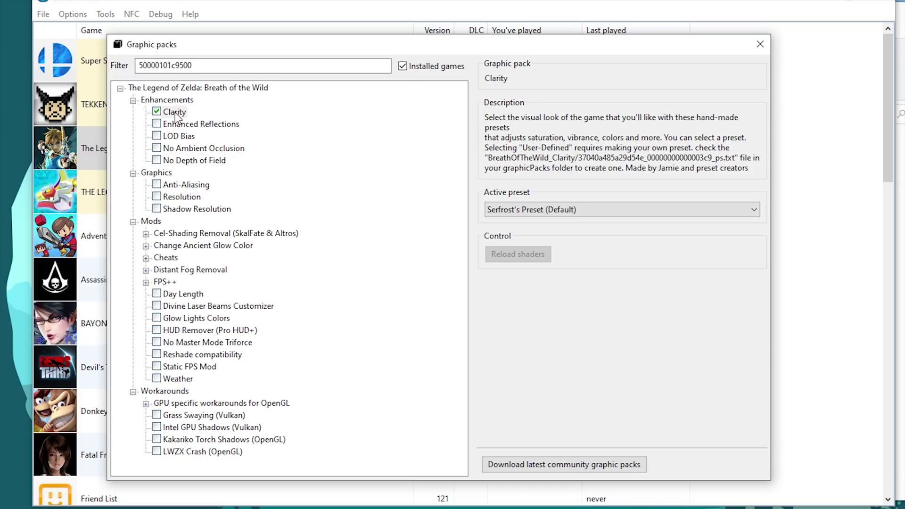
left_click(677, 210)
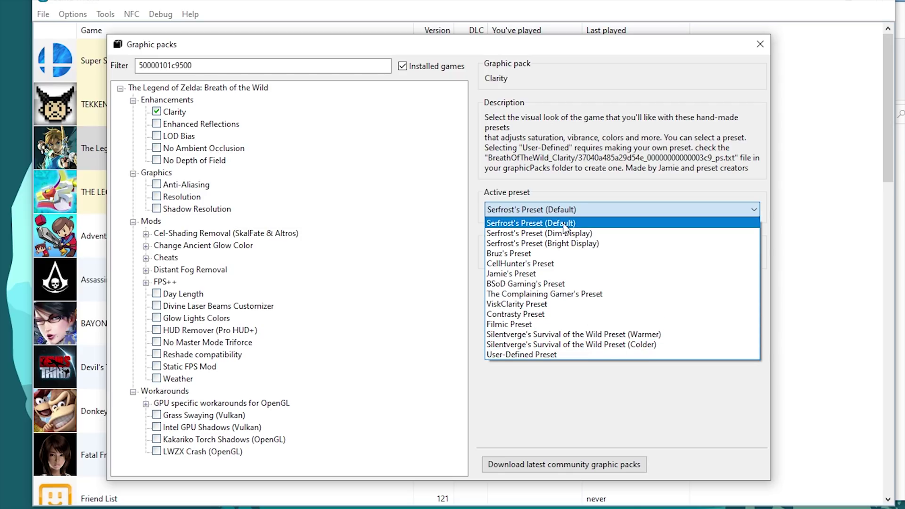
left_click(543, 224)
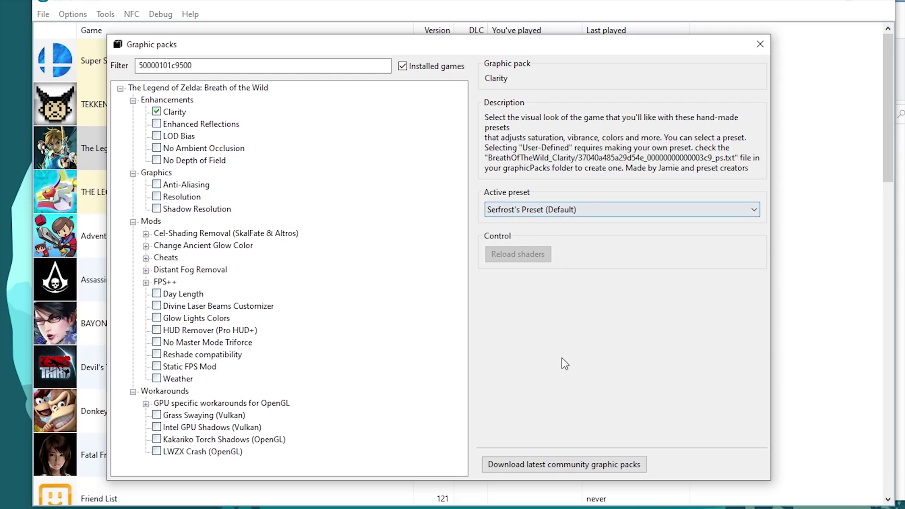
left_click(134, 100)
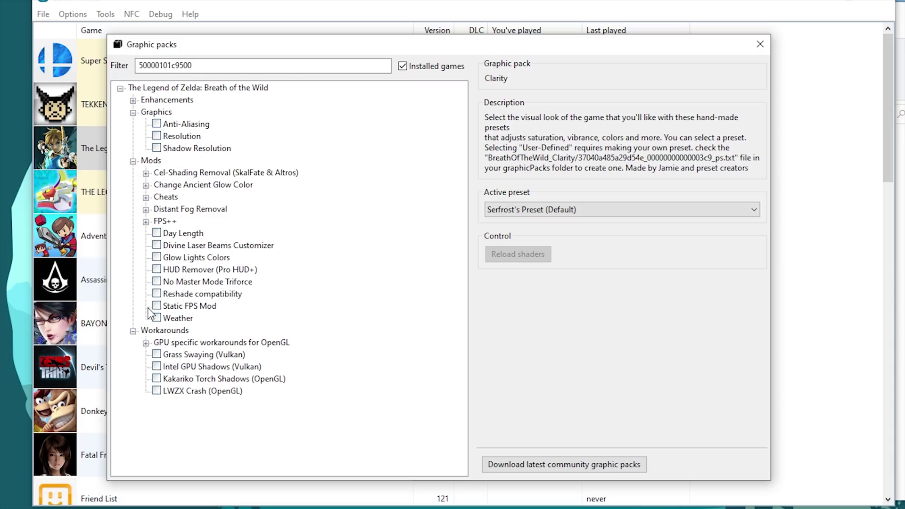
Step: Enable Resolution and Shadow Resolution, setting the game resolution to 1920x1080 (16:9)
left_click(157, 136)
left_click(157, 147)
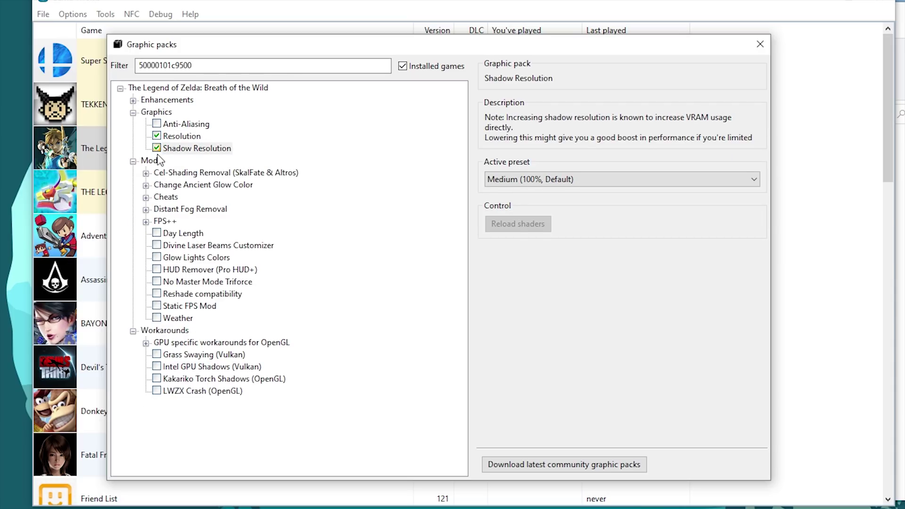
left_click(182, 137)
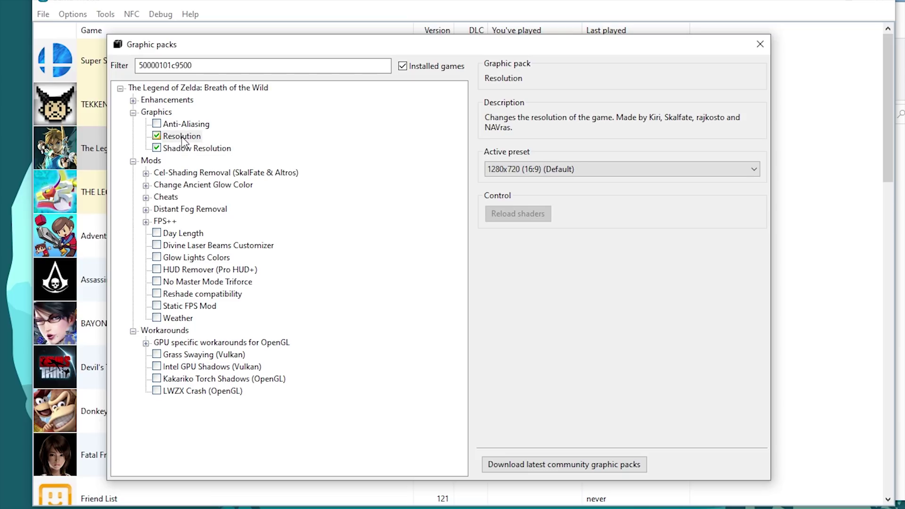
left_click(555, 169)
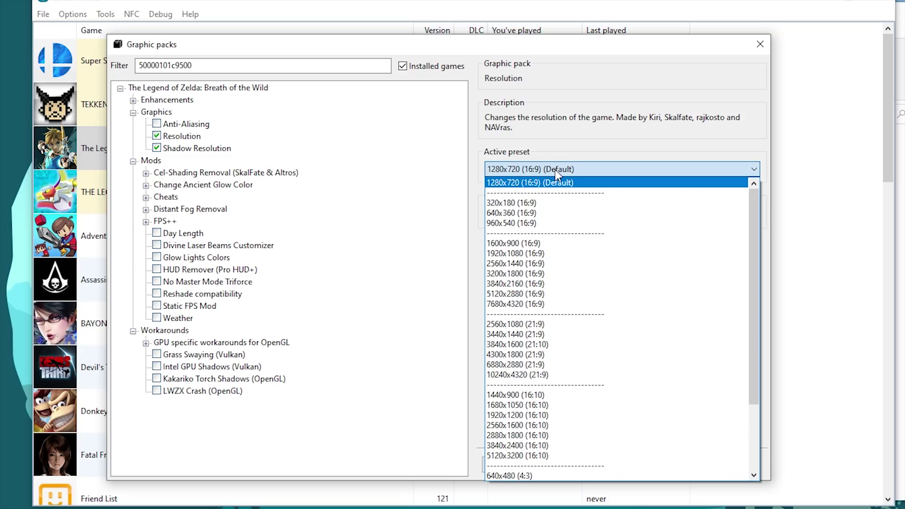
left_click(527, 255)
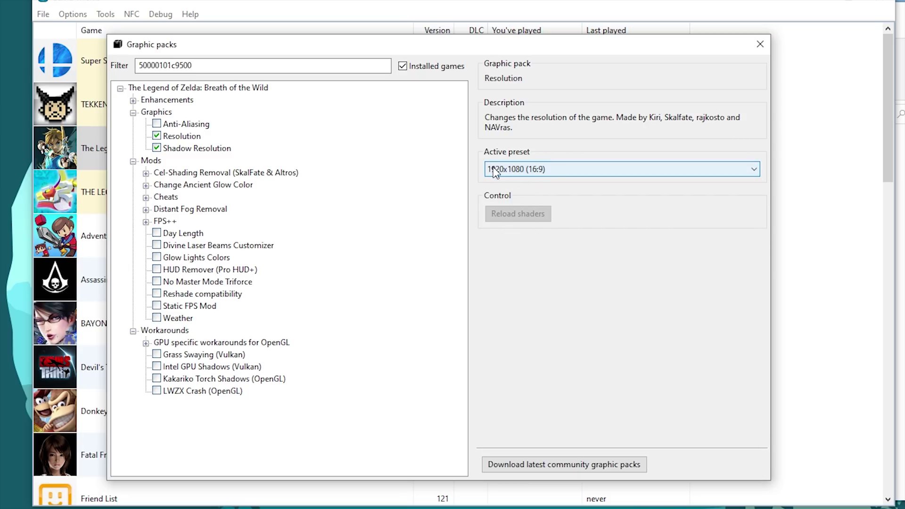
Step: Keep Shadow Resolution's preset at Medium (100%, Default)
left_click(188, 153)
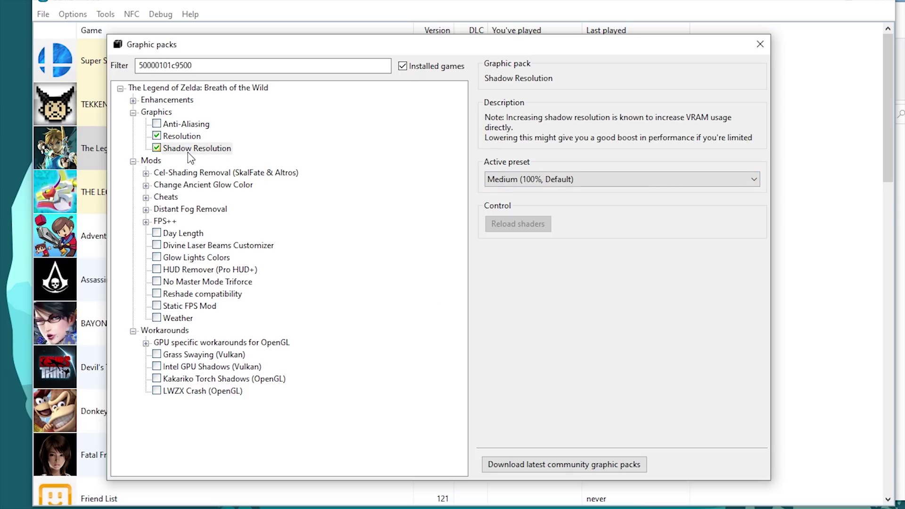
left_click(512, 186)
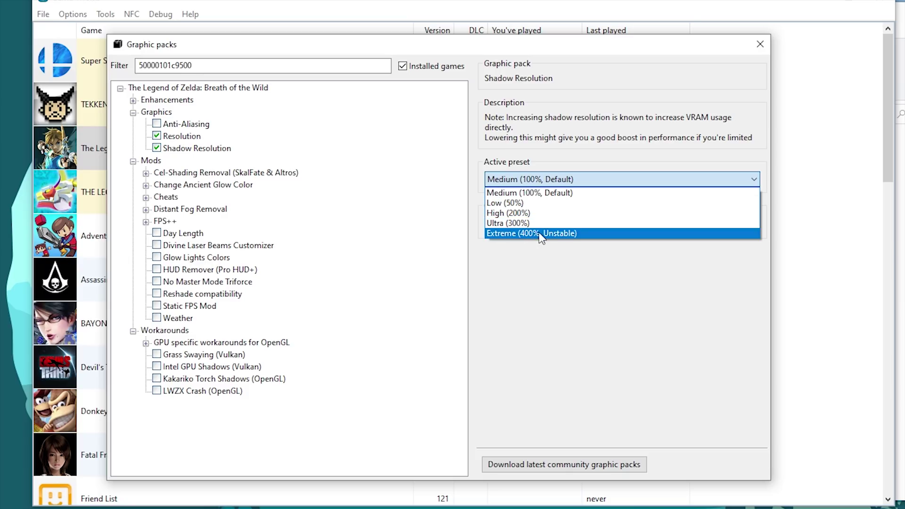
left_click(529, 194)
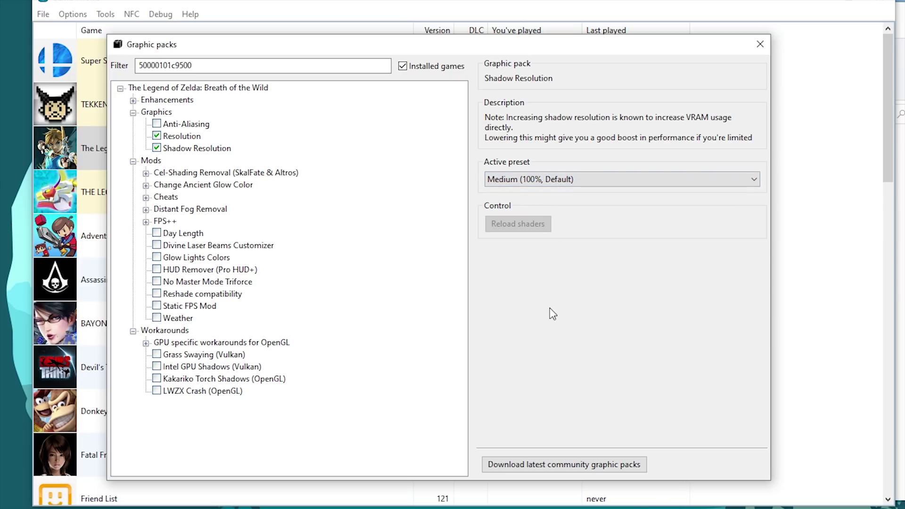
left_click(133, 113)
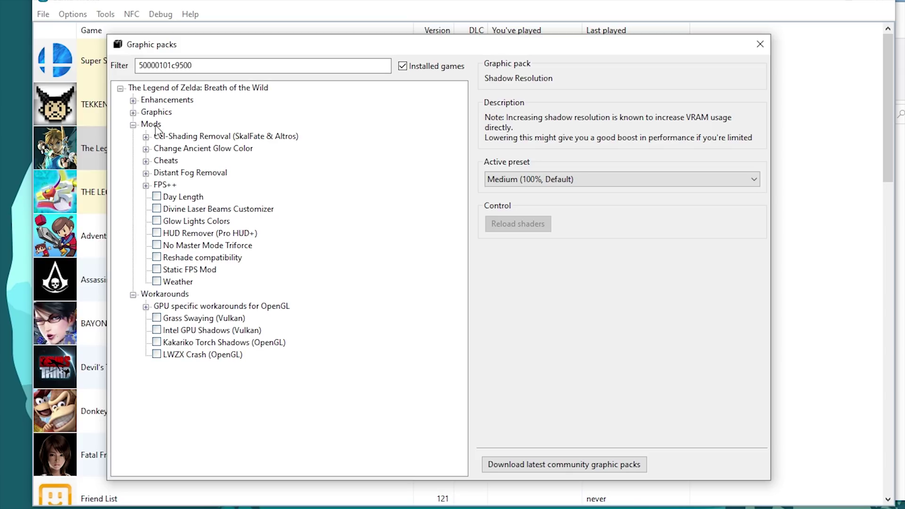
Step: Enable the FPS++ packs Dynamic Gamespeed, Fence Method, NPC Stutter Fix and Set FPS Limit
left_click(146, 185)
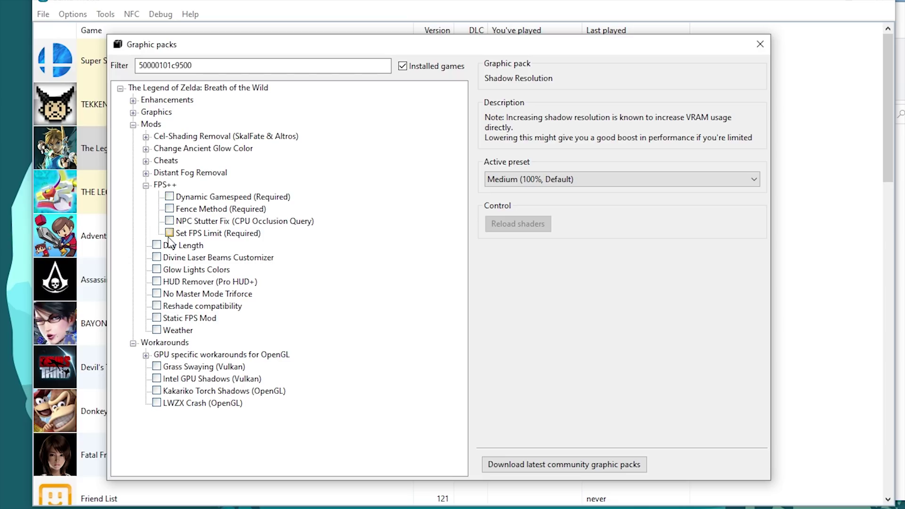
left_click(169, 196)
left_click(169, 208)
left_click(169, 221)
left_click(169, 233)
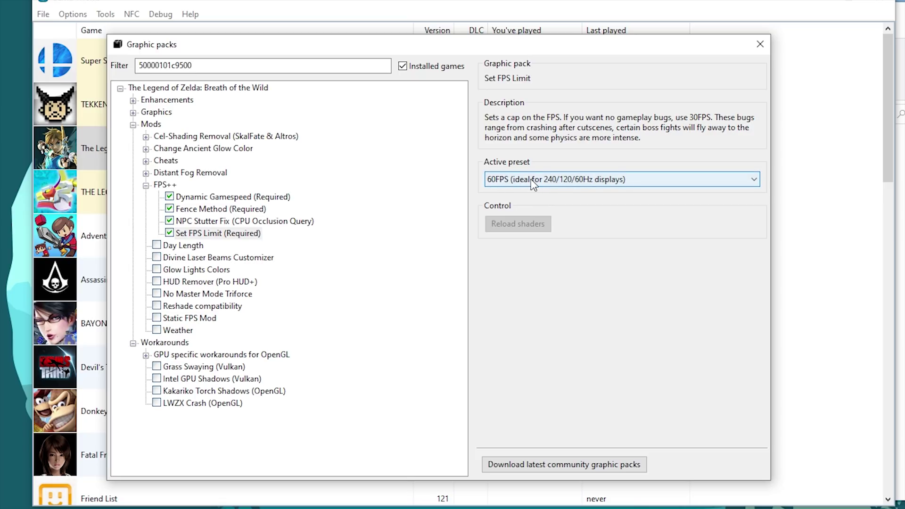
Step: Set the FPS limit preset to 60FPS after trying 30FPS and 165FPS
left_click(741, 184)
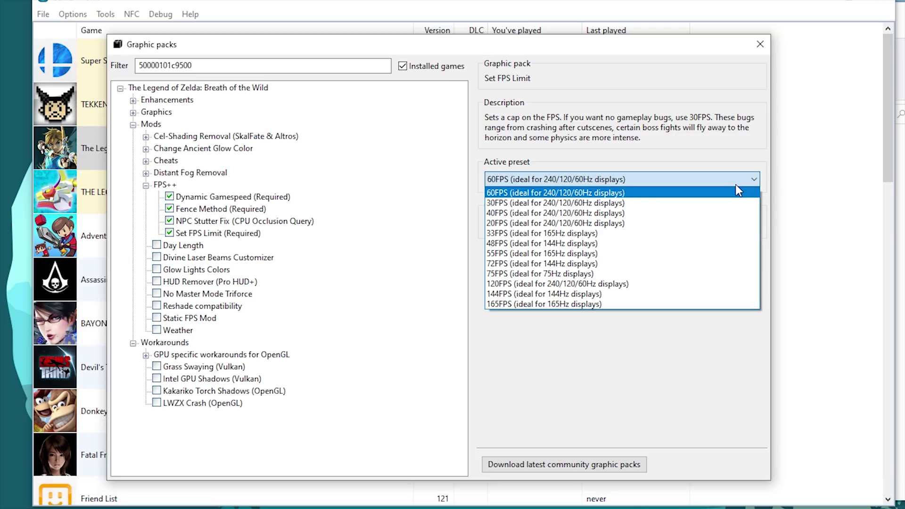
left_click(525, 202)
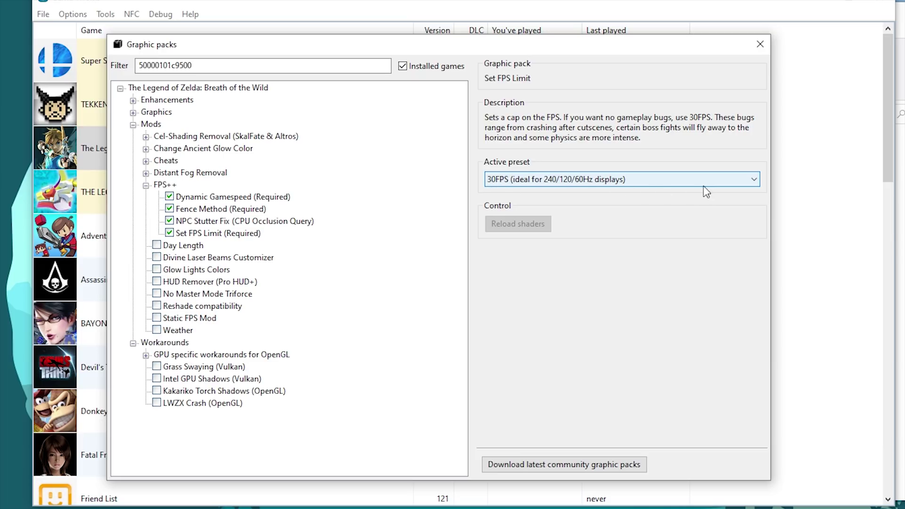
left_click(720, 181)
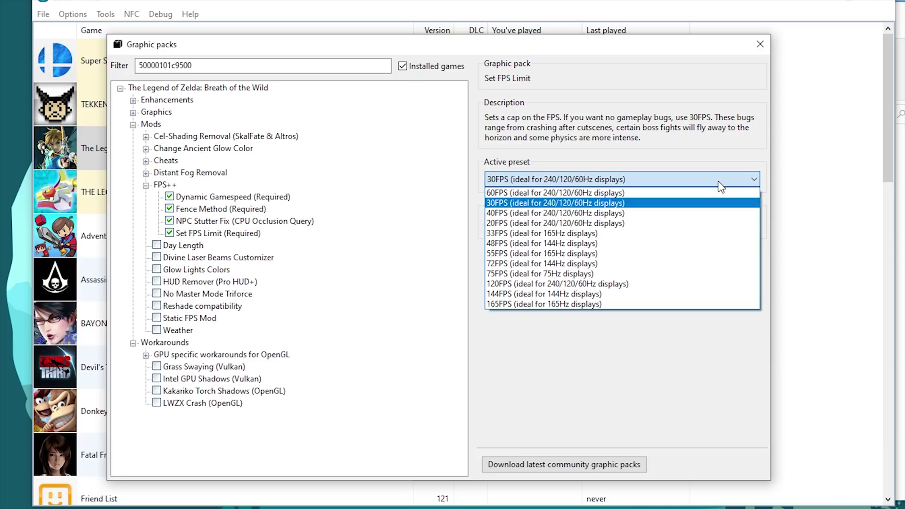
left_click(585, 192)
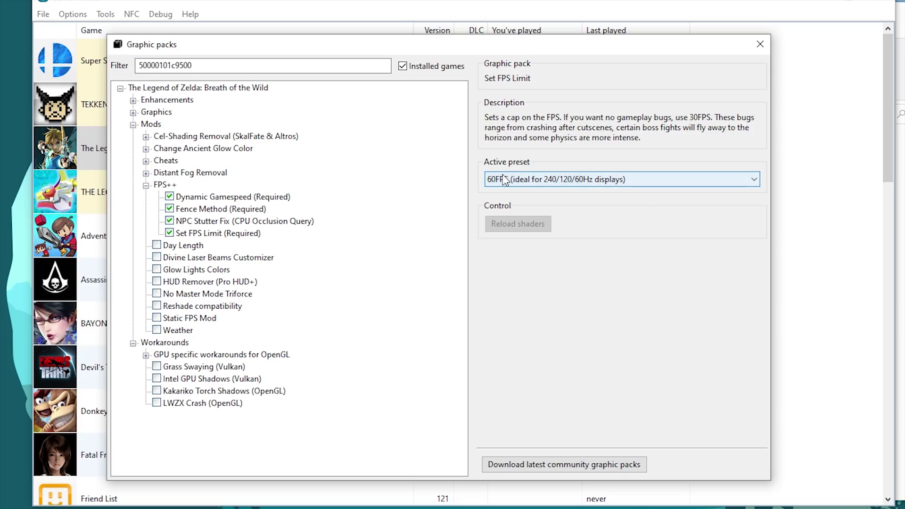
left_click(603, 181)
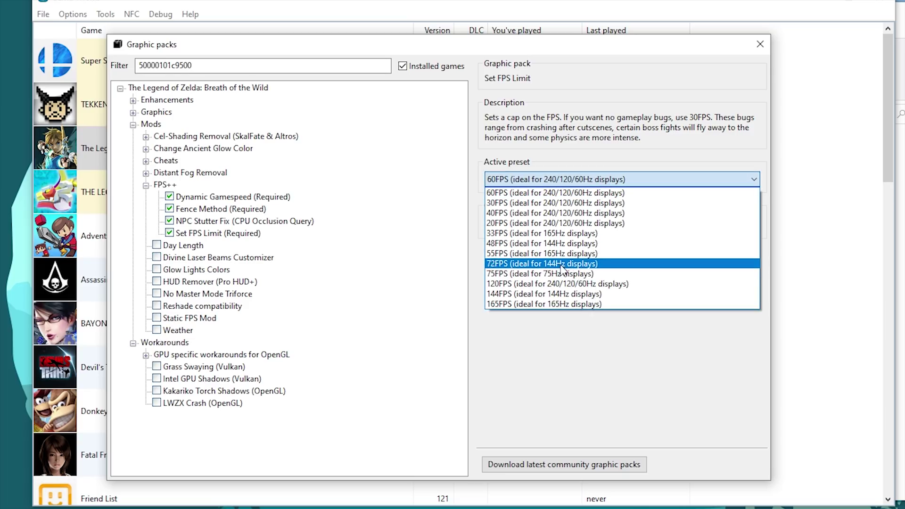
left_click(499, 304)
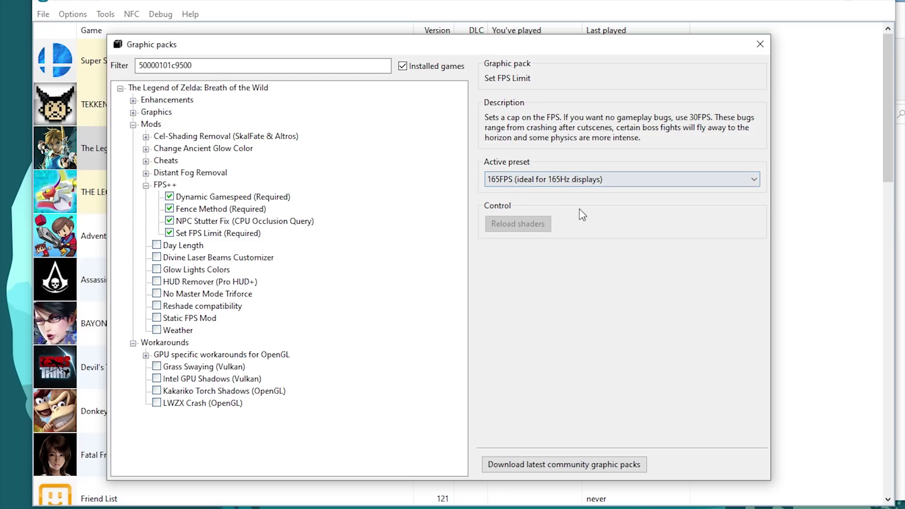
left_click(737, 183)
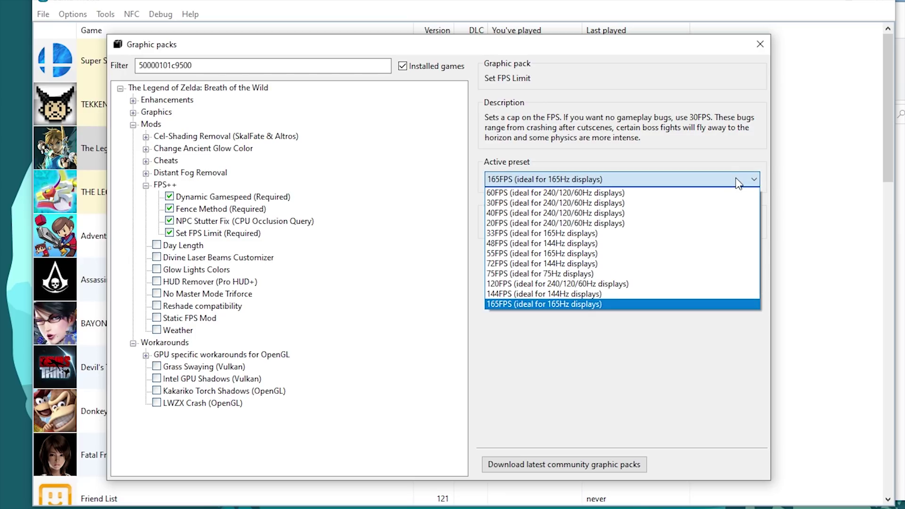
left_click(560, 193)
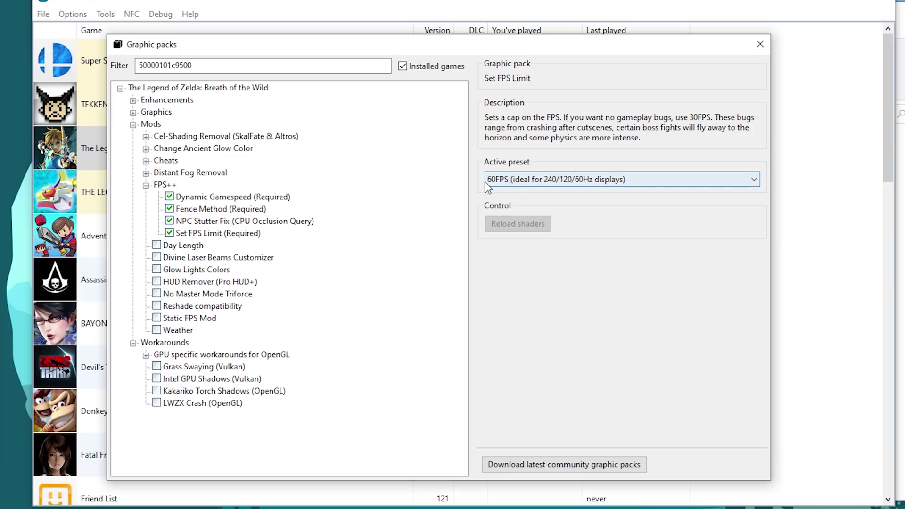